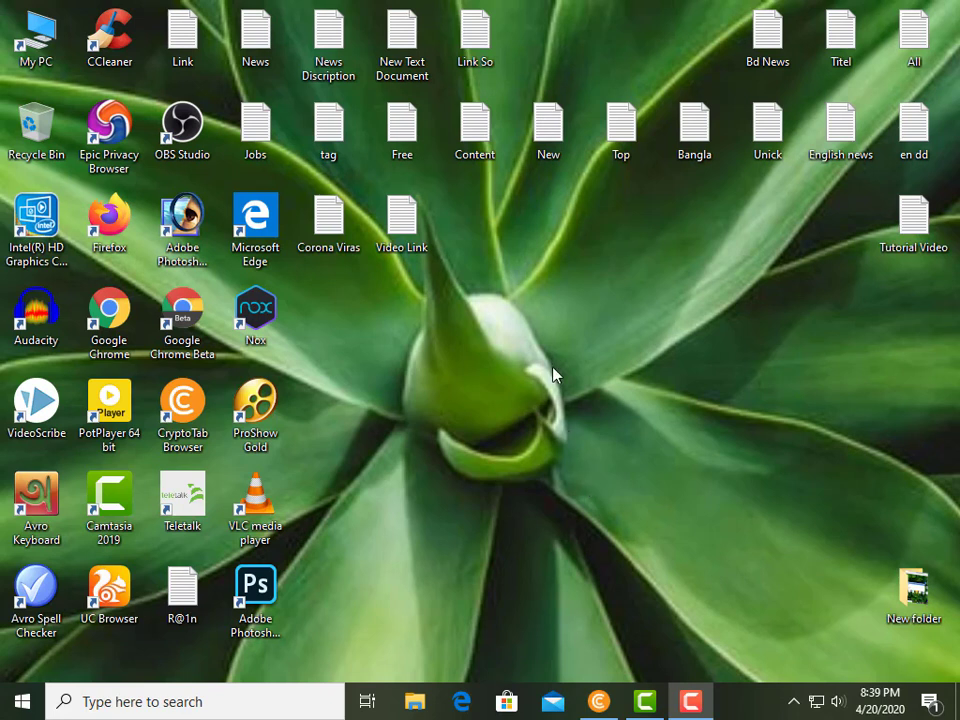
Bring the adf.ly browser window back and scroll through the home page's feature sections.
click(598, 701)
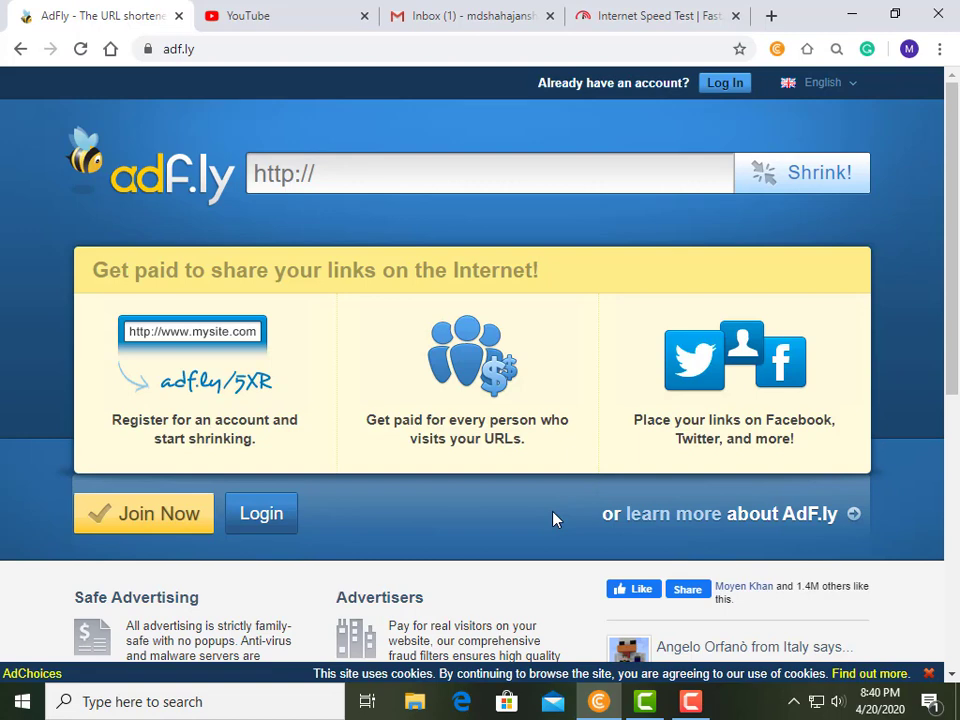
scroll(556, 519, down, 1)
scroll(556, 519, up, 1)
scroll(666, 238, down, 1)
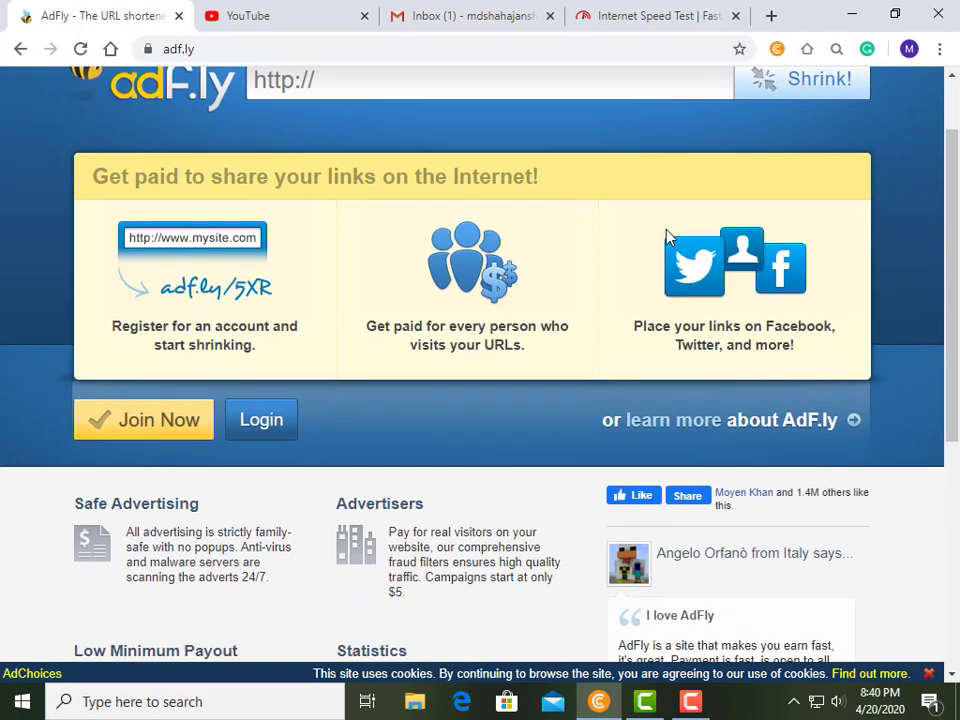
scroll(666, 238, up, 1)
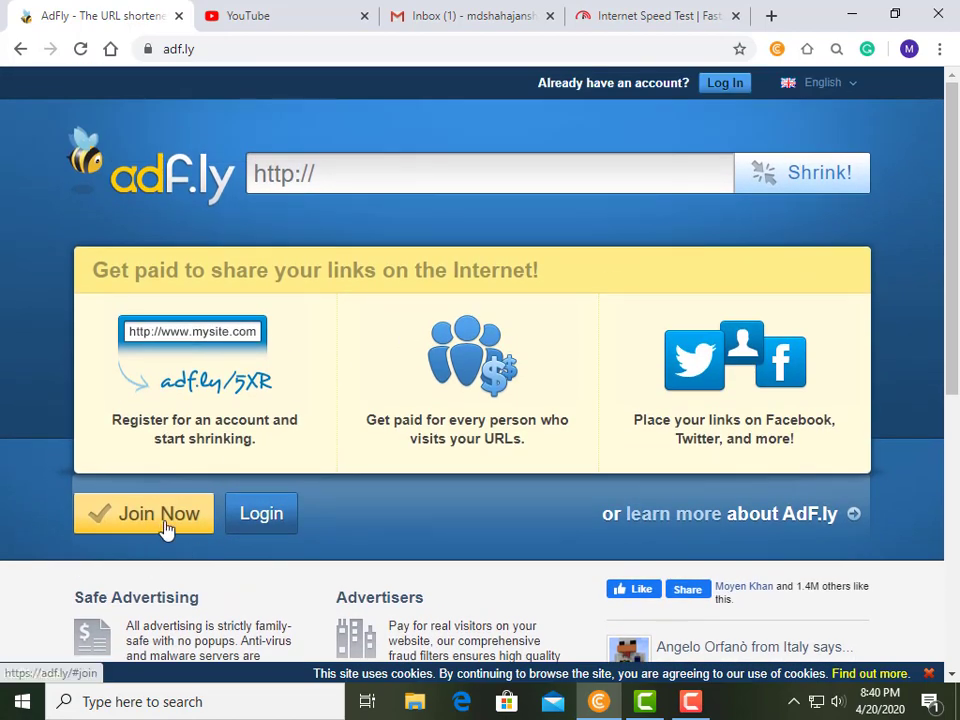
scroll(491, 426, down, 5)
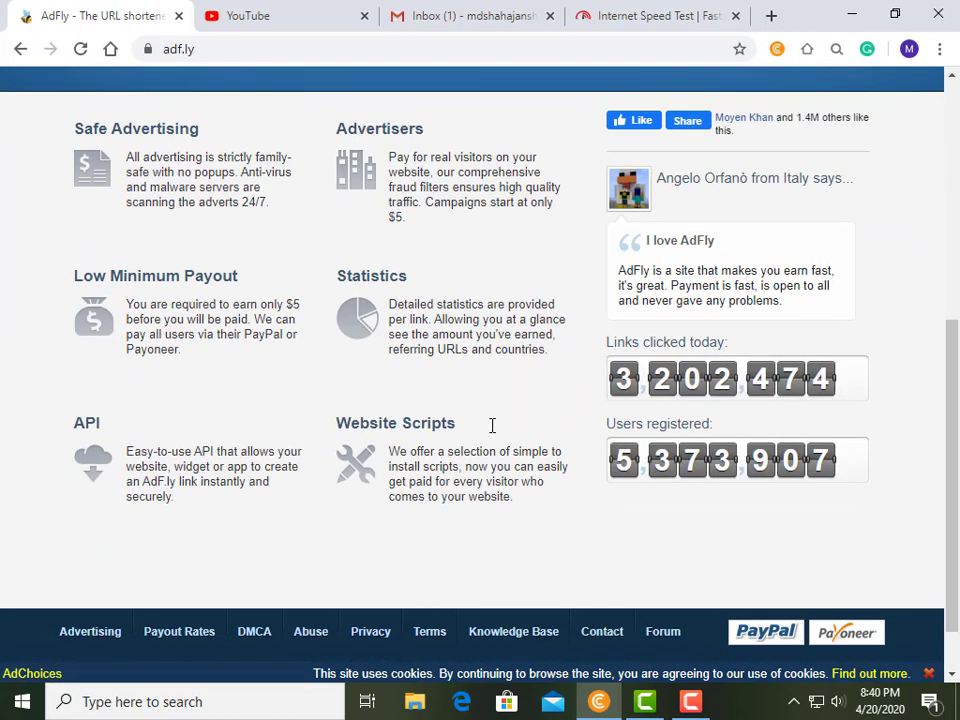
scroll(497, 426, up, 1)
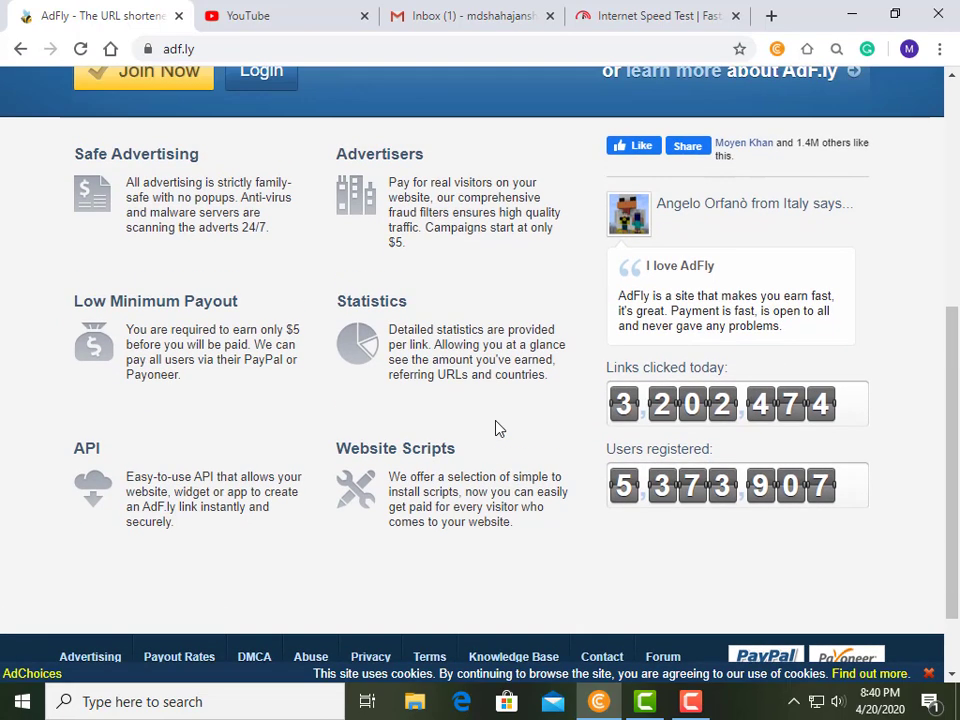
scroll(159, 594, down, 1)
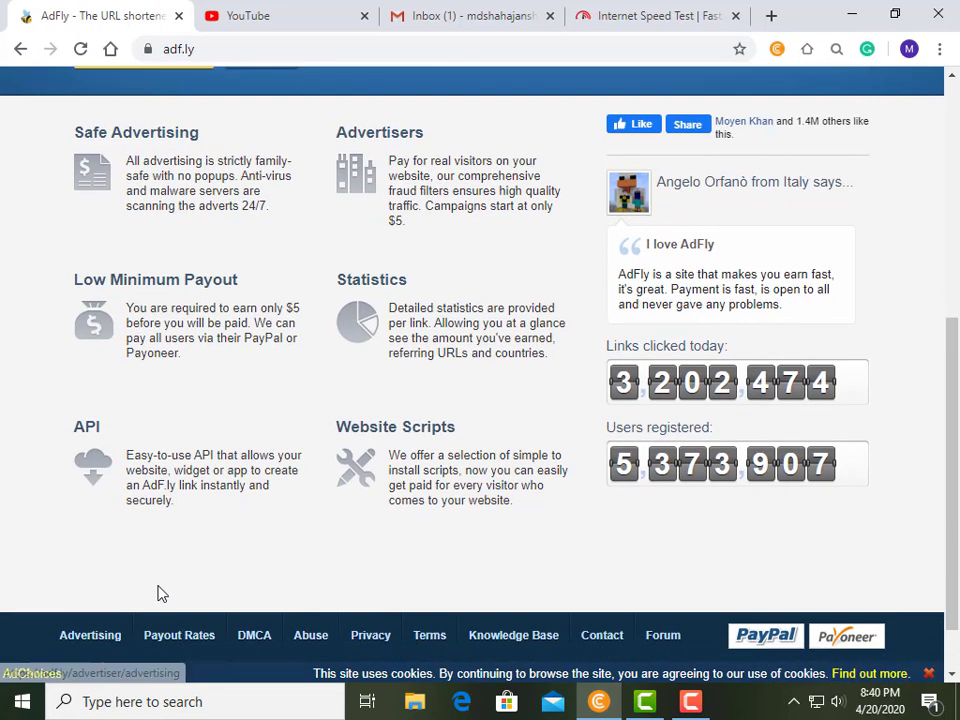
Open the footer's Advertising page and browse per-country prices per 1,000 visitors.
click(90, 566)
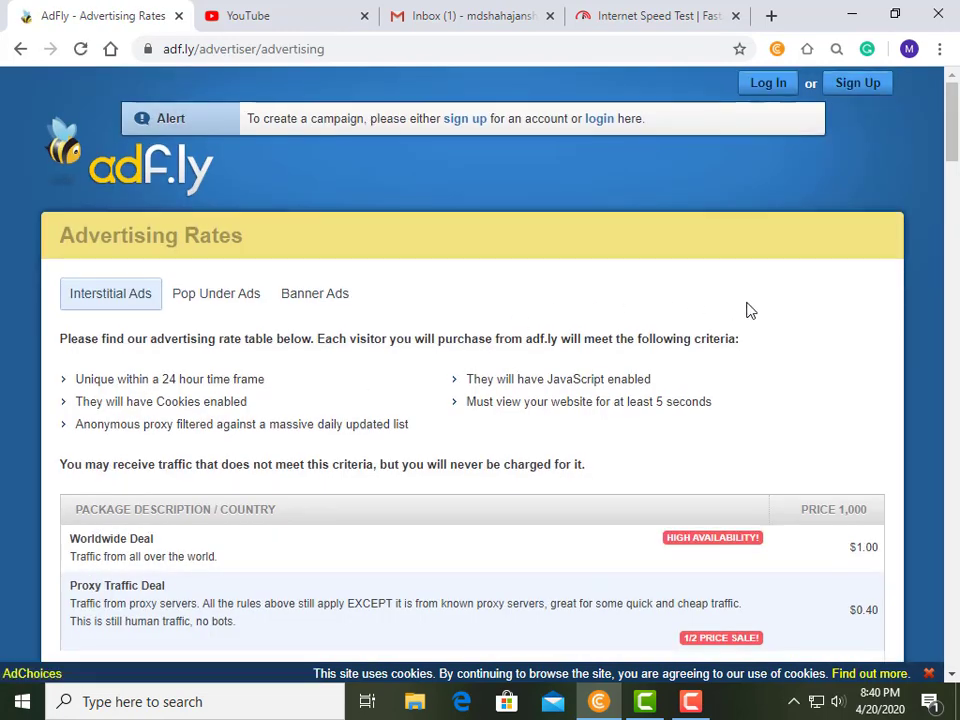
scroll(748, 311, down, 2)
scroll(364, 277, up, 2)
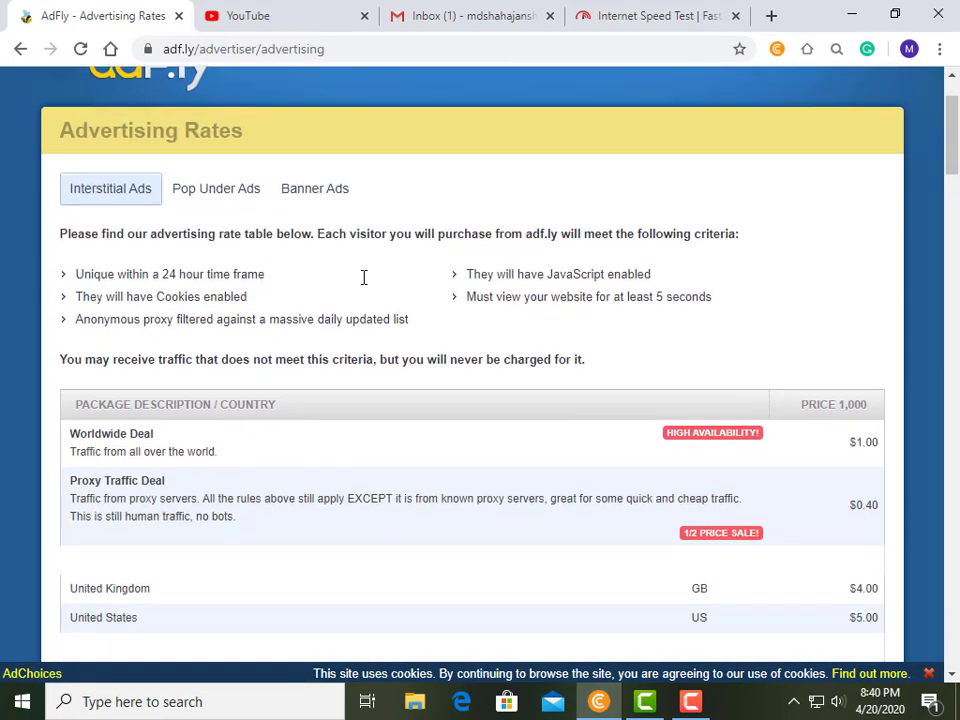
scroll(728, 305, down, 1)
scroll(731, 306, down, 1)
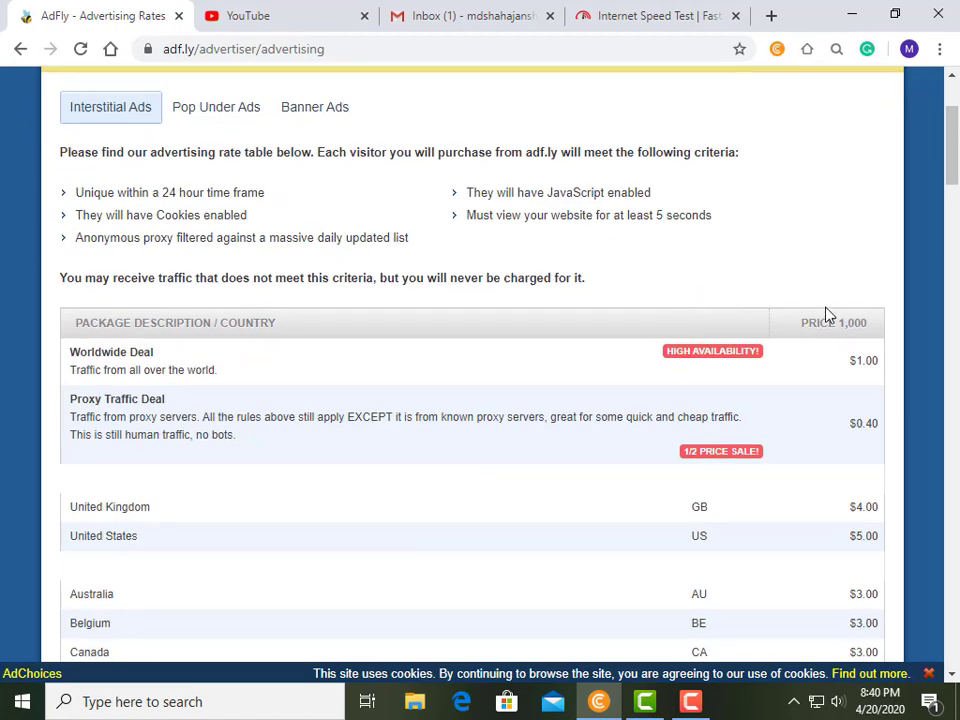
scroll(557, 336, down, 2)
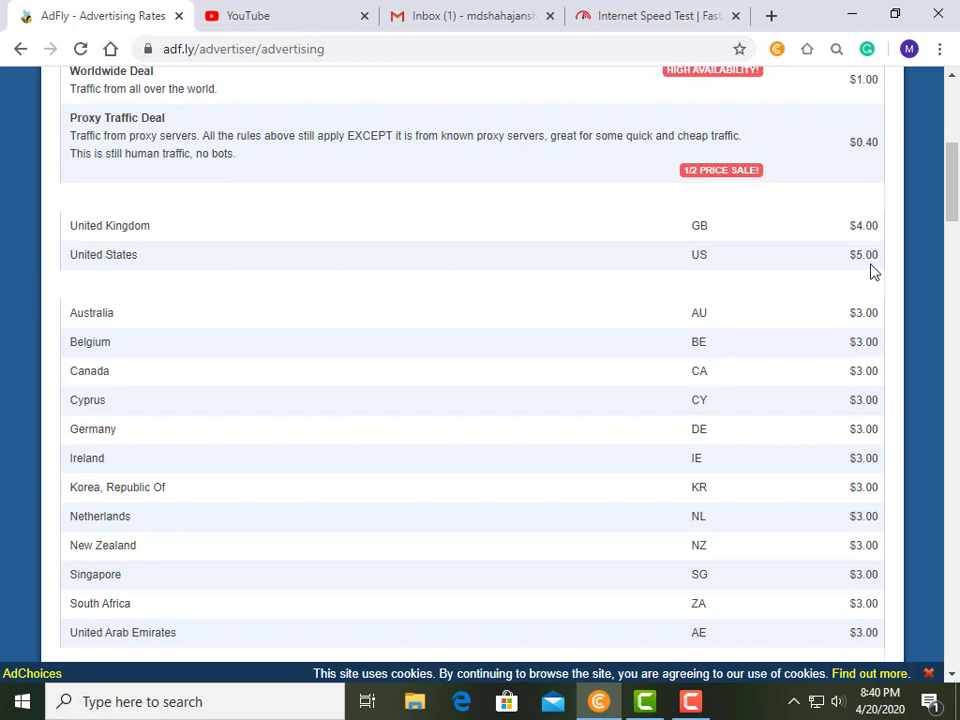
scroll(440, 324, down, 12)
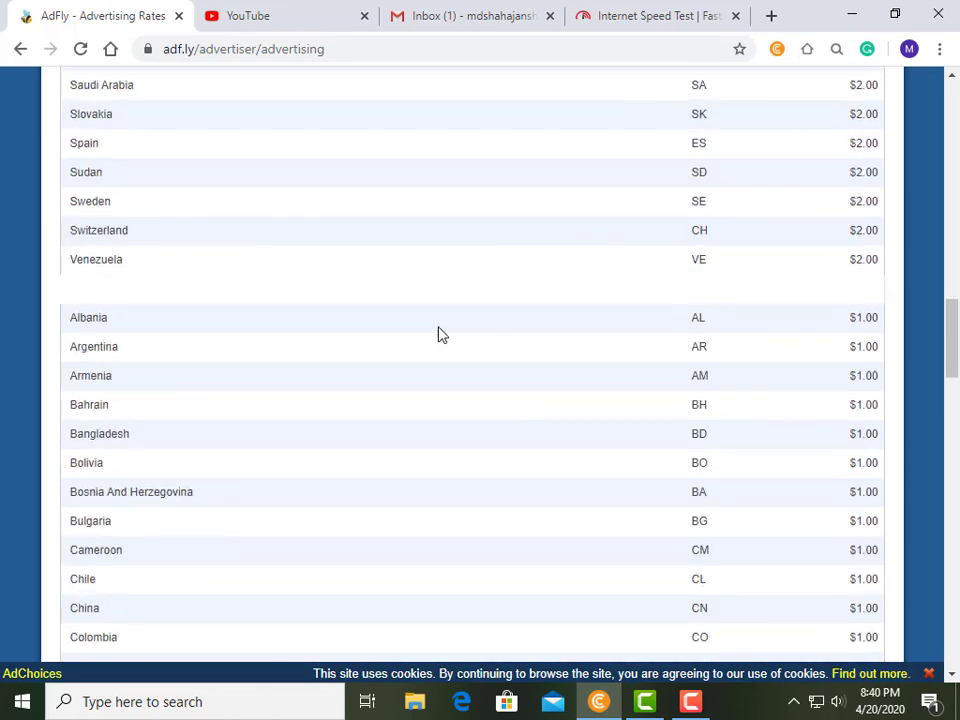
scroll(440, 334, down, 16)
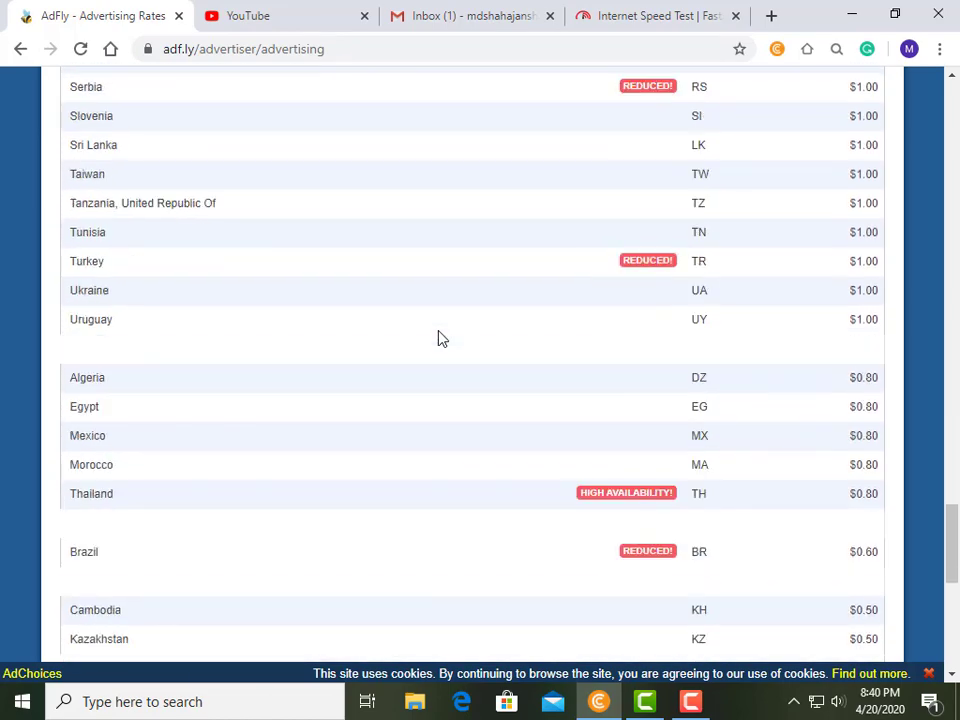
scroll(440, 338, down, 3)
scroll(440, 338, up, 4)
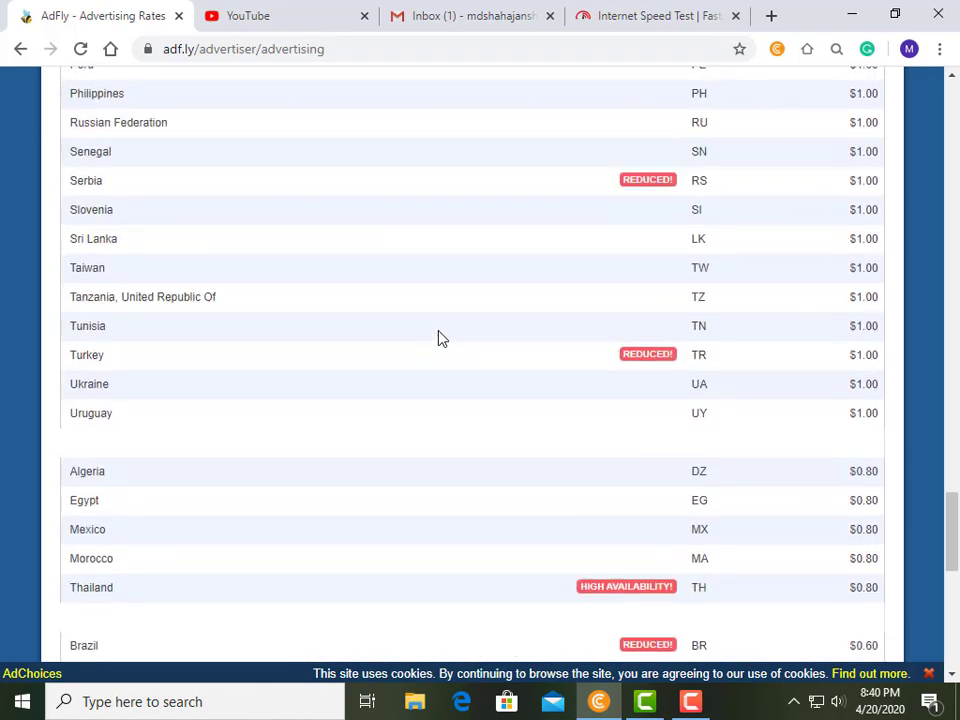
scroll(440, 338, up, 5)
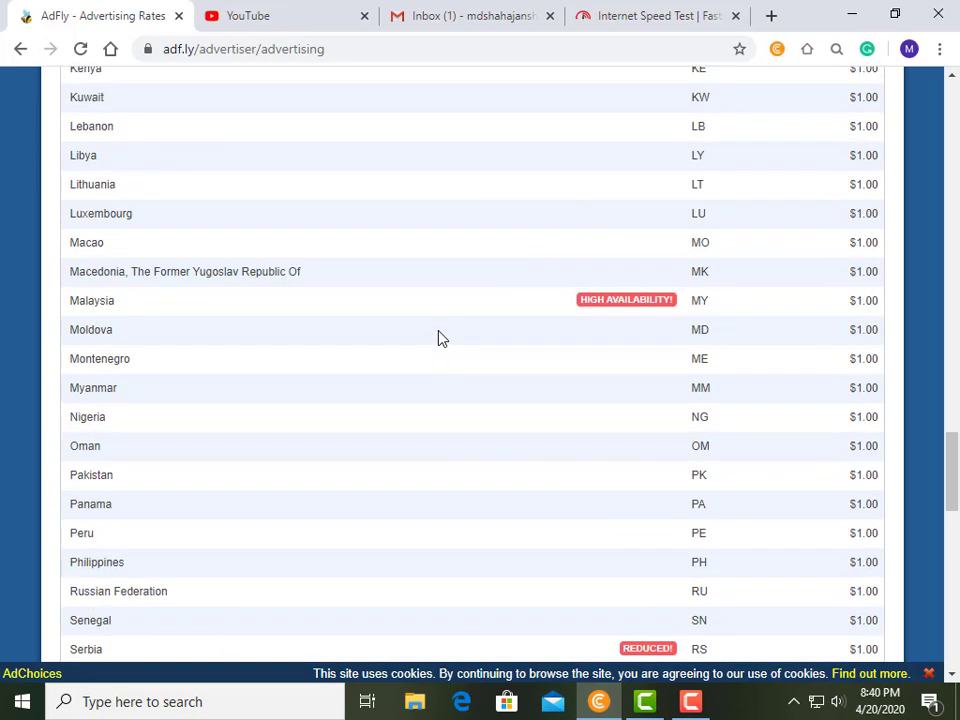
scroll(441, 338, up, 4)
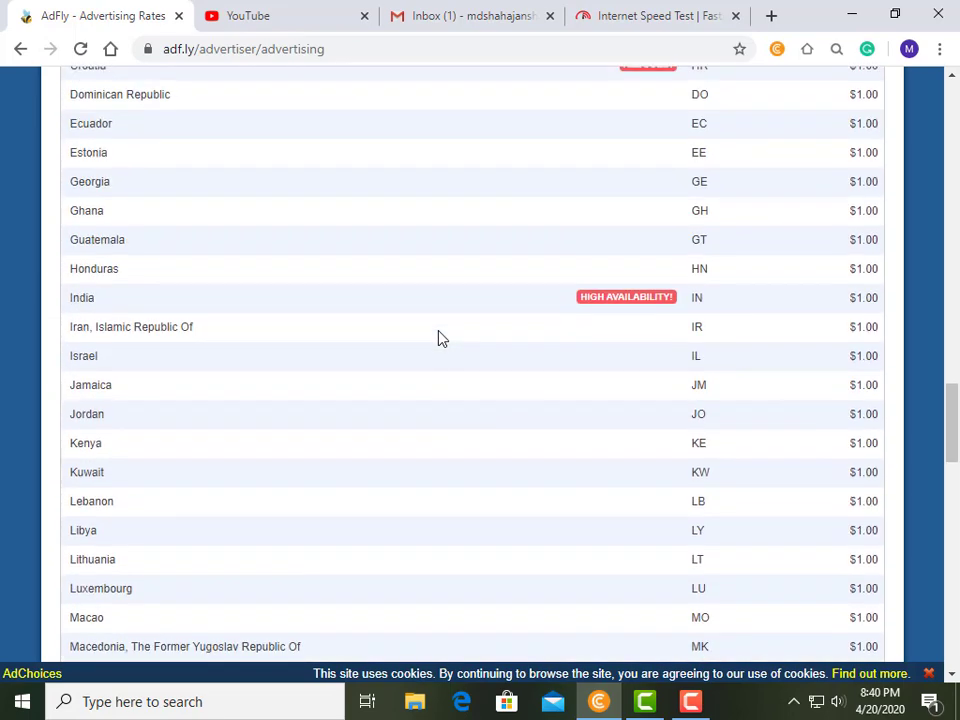
scroll(440, 338, up, 5)
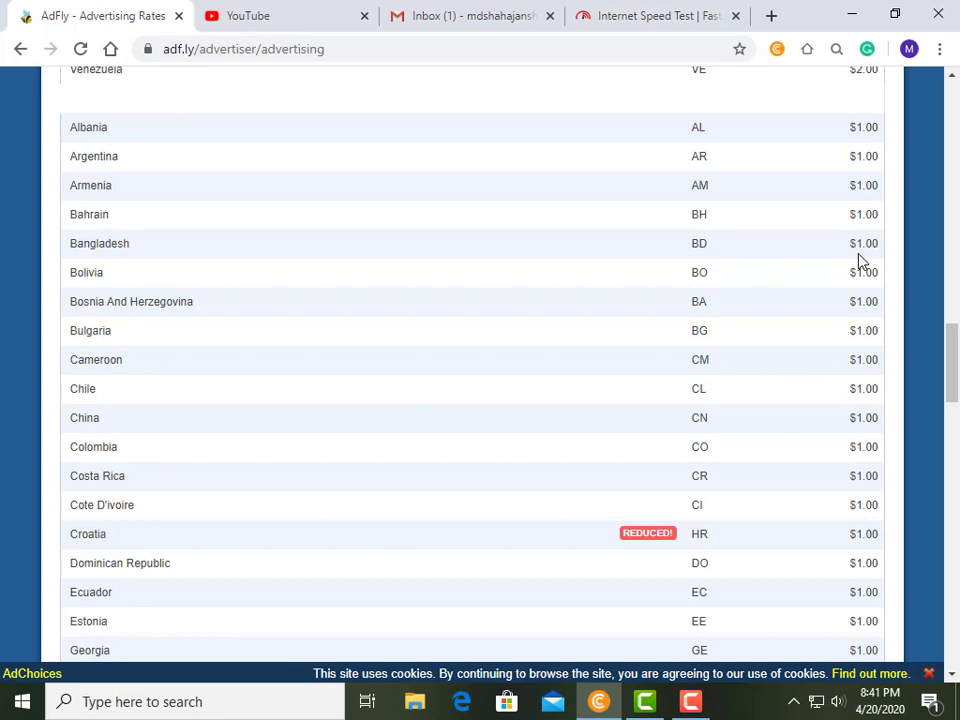
scroll(700, 261, up, 3)
scroll(698, 261, up, 15)
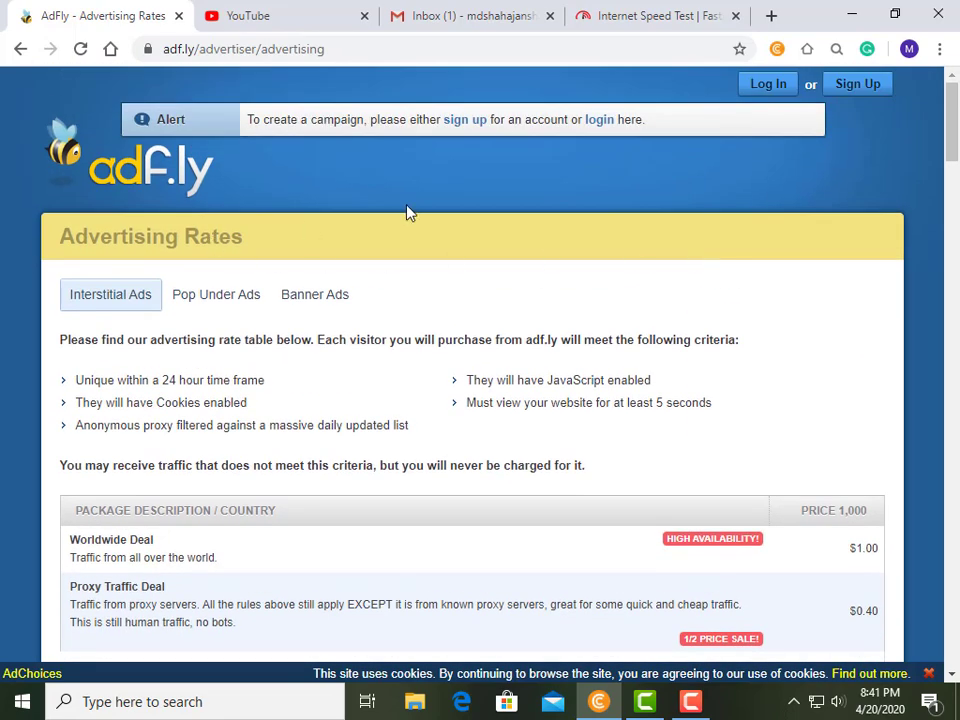
Go back from the rates page to the adf.ly home page and scroll it.
click(20, 49)
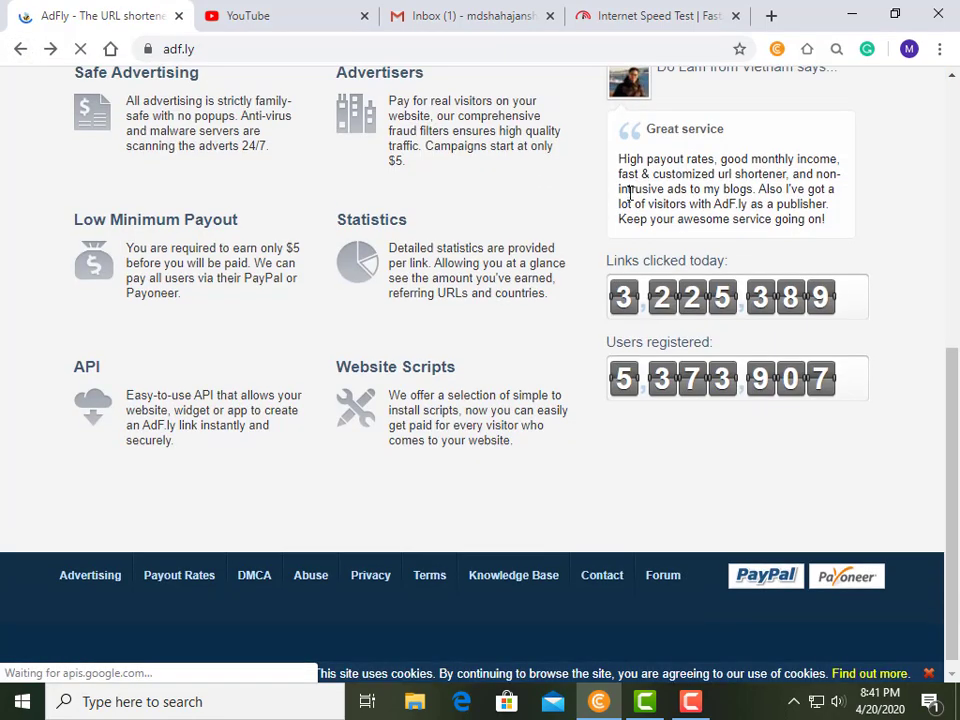
scroll(631, 201, up, 5)
scroll(631, 201, up, 1)
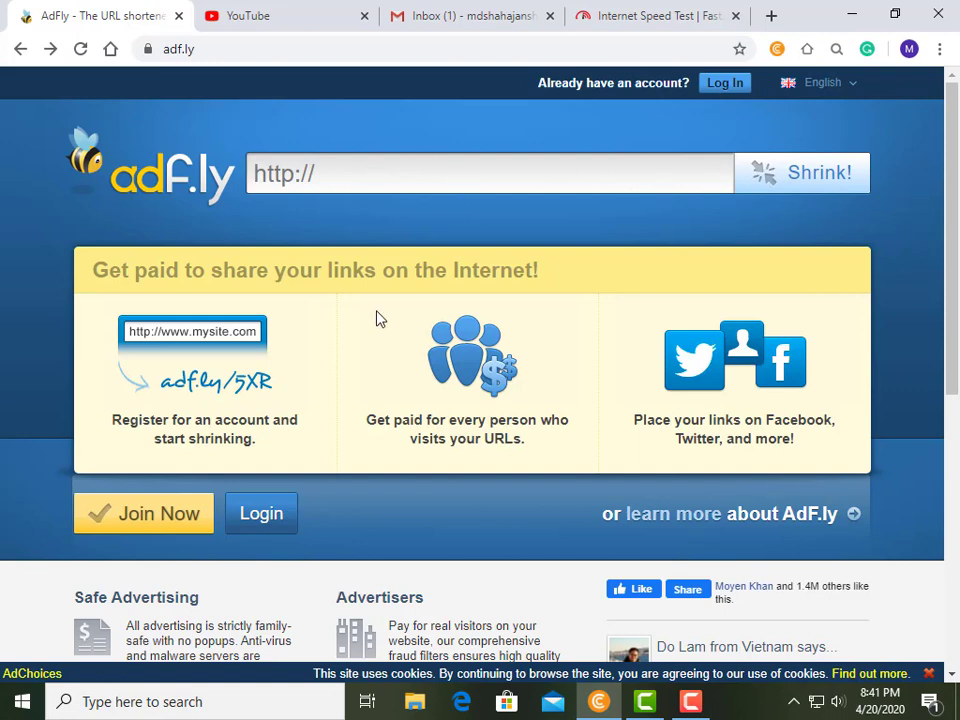
scroll(376, 319, down, 1)
scroll(377, 318, up, 1)
Open the Join Adf.ly form and enter the user's full name.
click(140, 520)
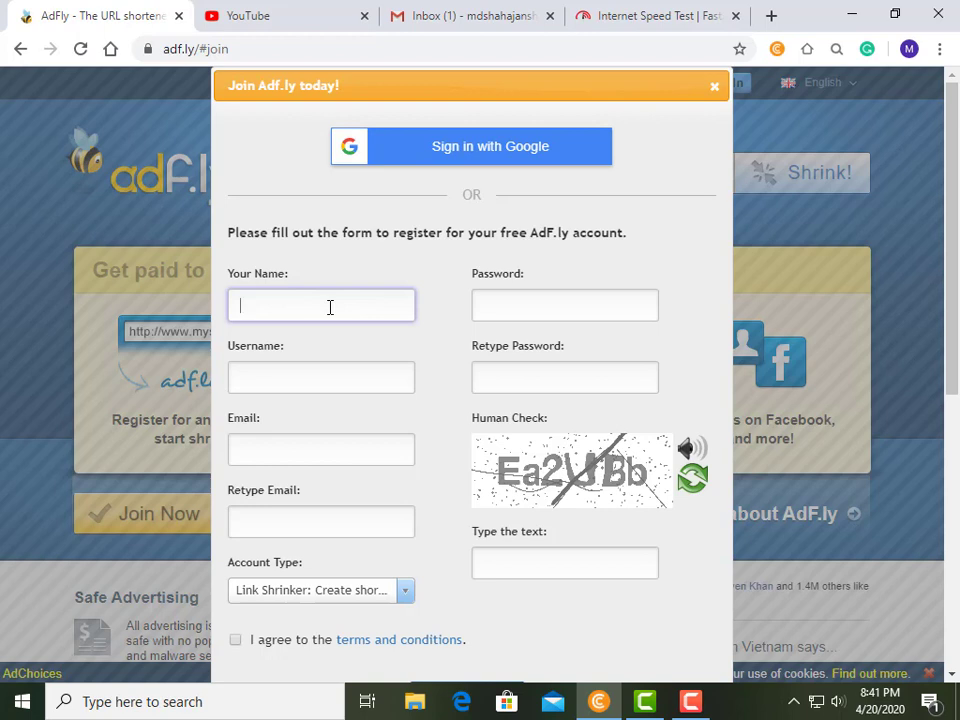
Enter a username, then fill Email and Retype Email with the saved address.
click(274, 377)
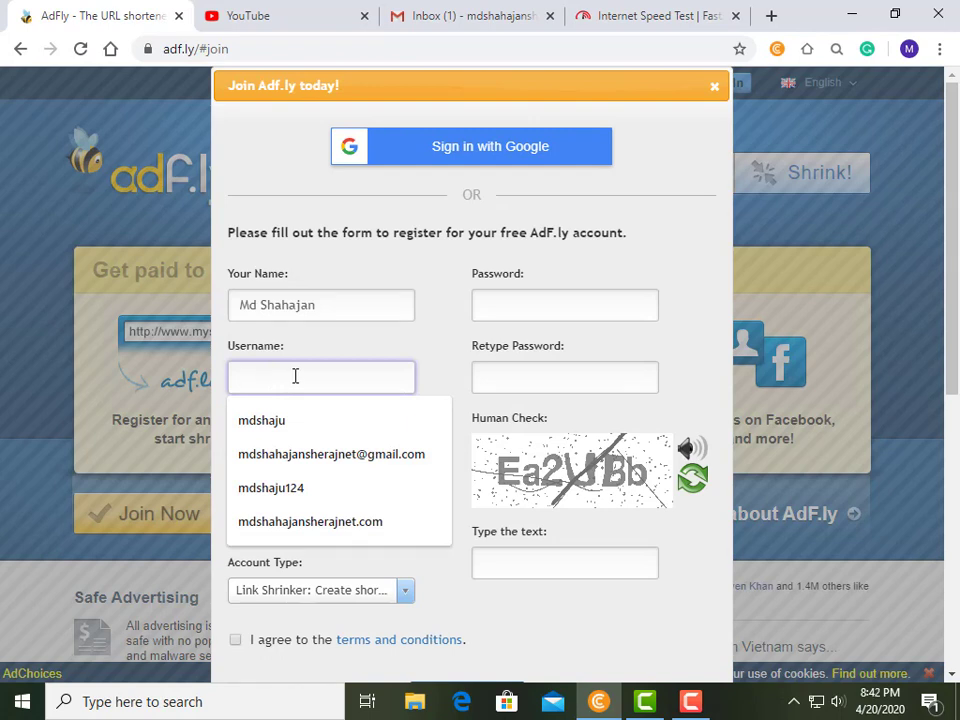
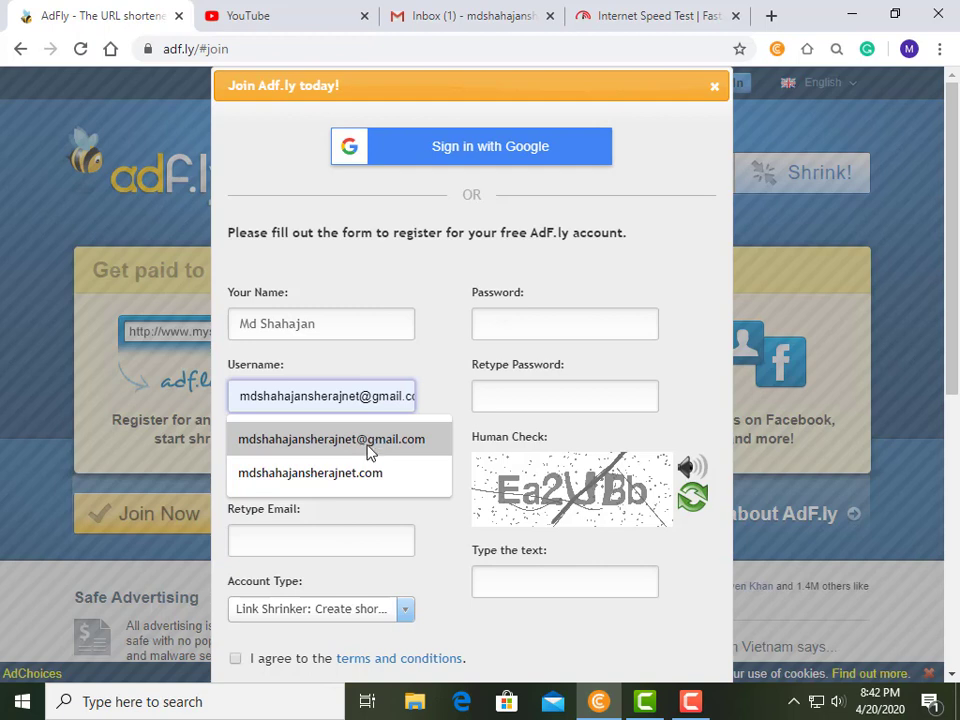
click(292, 541)
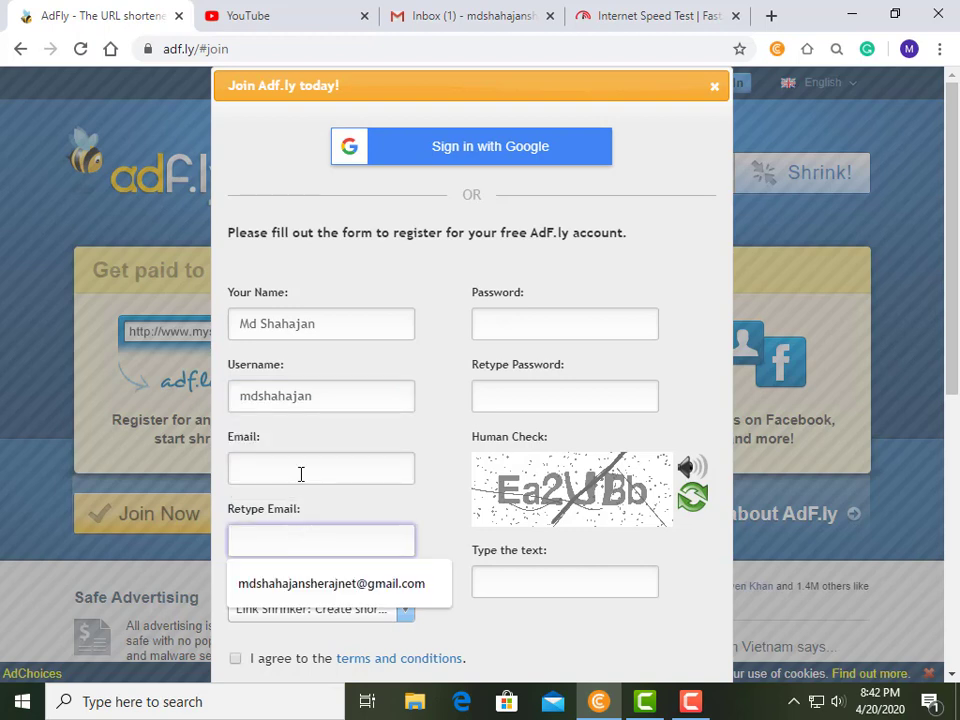
click(300, 472)
click(311, 518)
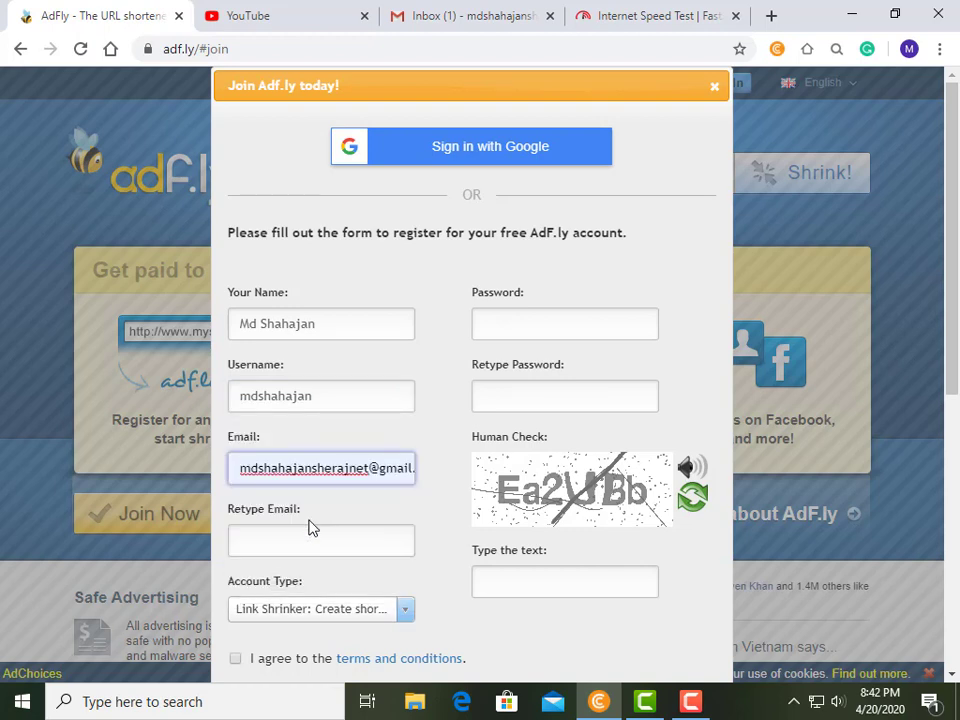
click(304, 539)
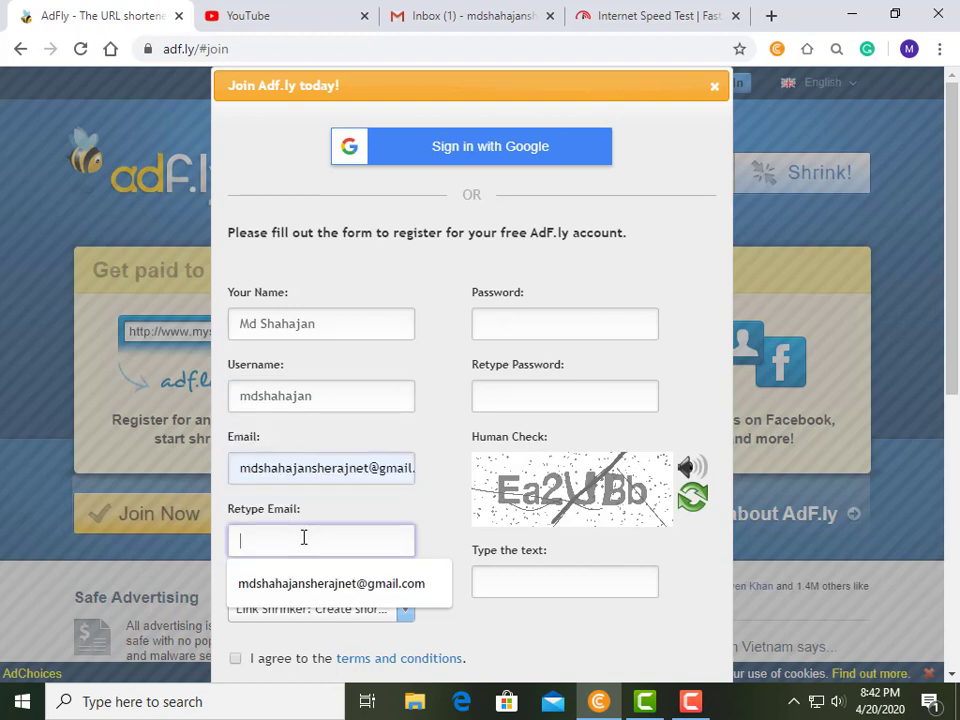
click(336, 584)
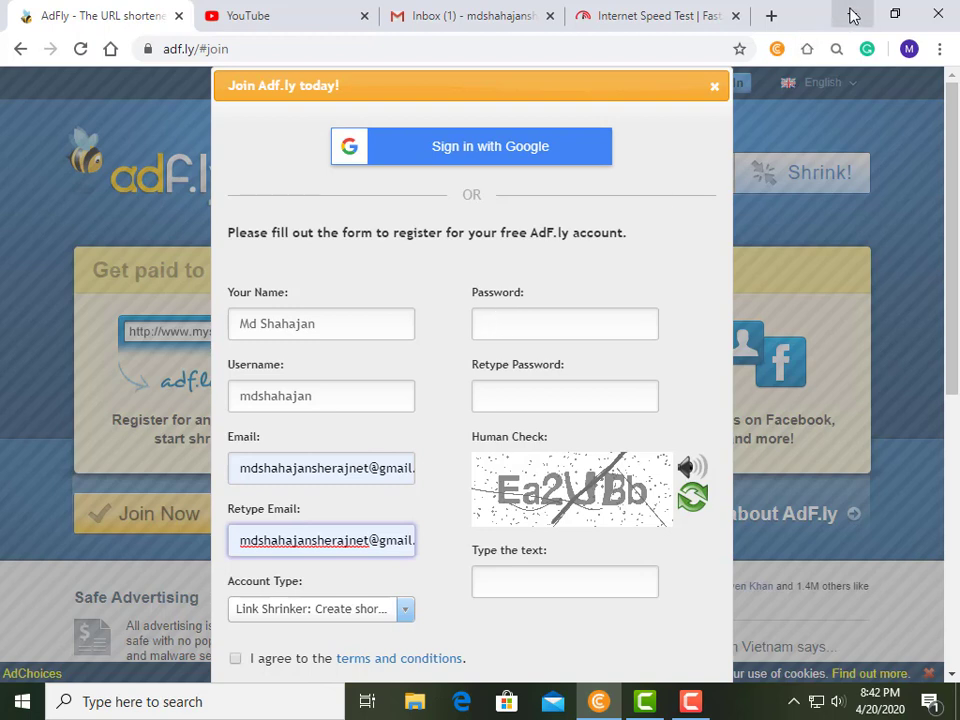
Paste the account password into both Password and Retype Password fields.
click(498, 323)
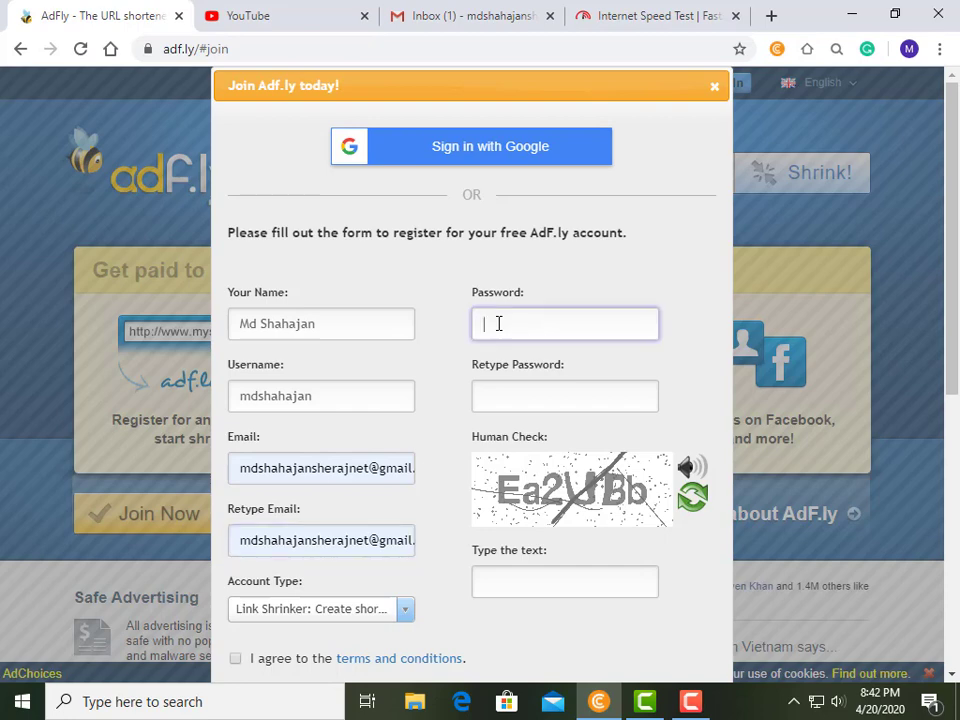
right_click(498, 323)
click(534, 501)
click(530, 396)
right_click(530, 396)
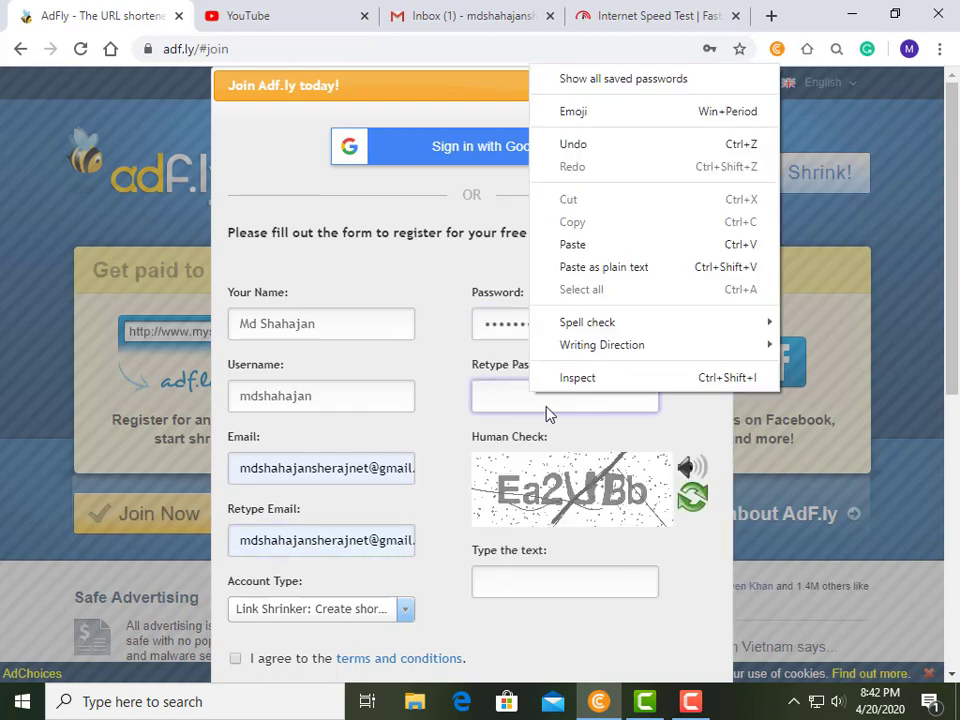
click(573, 245)
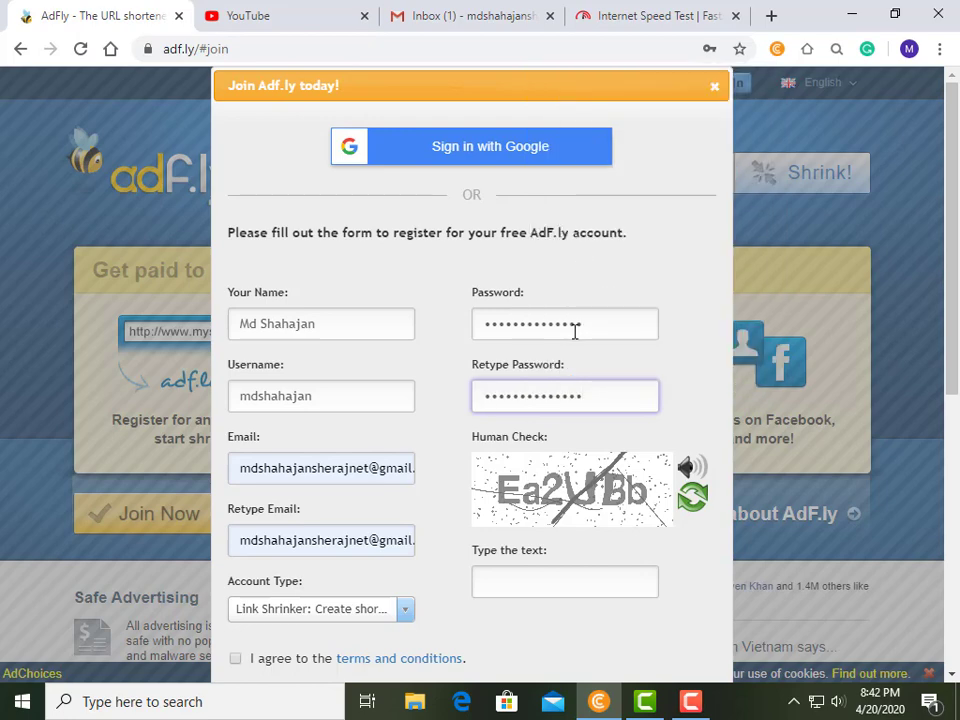
Enter the captcha answer, keep Link Shrinker, accept the terms and sign up.
scroll(574, 332, down, 3)
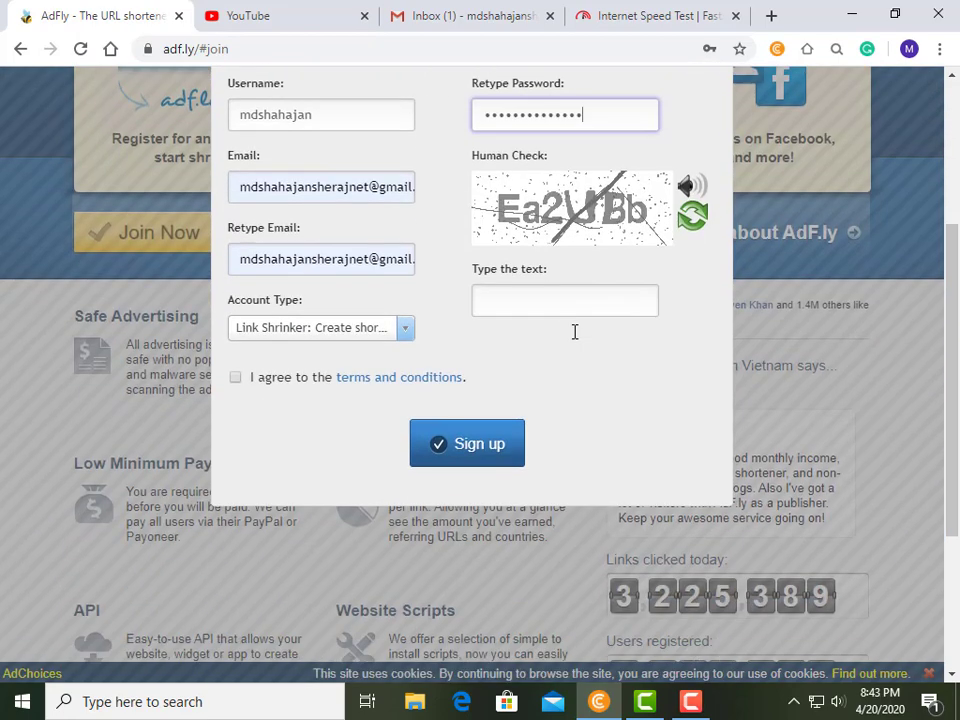
click(519, 300)
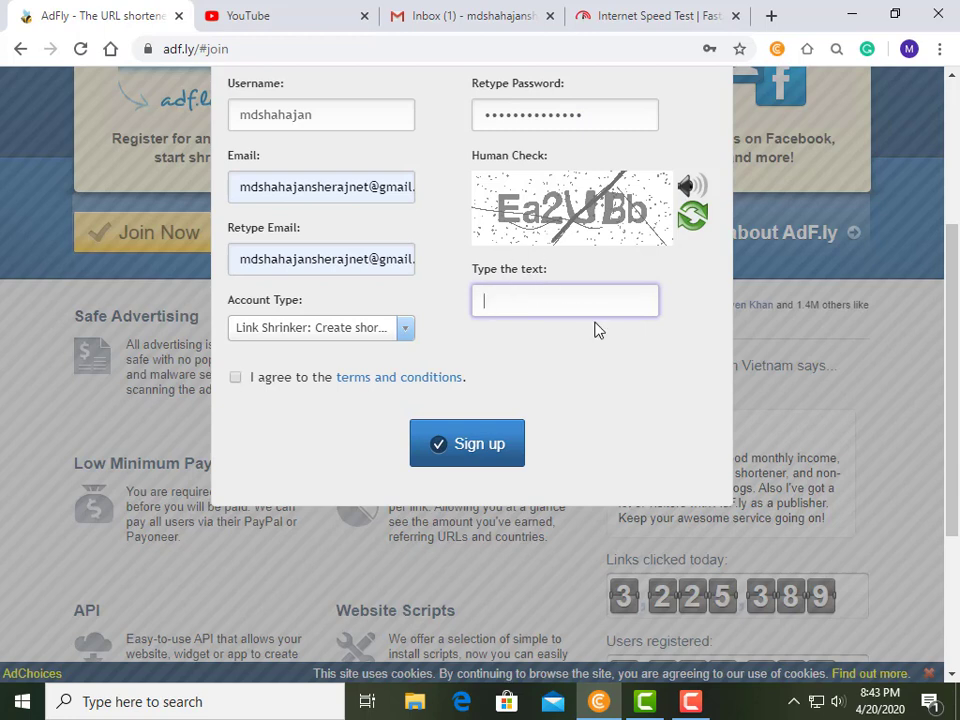
text(Ea2UB)
text(b)
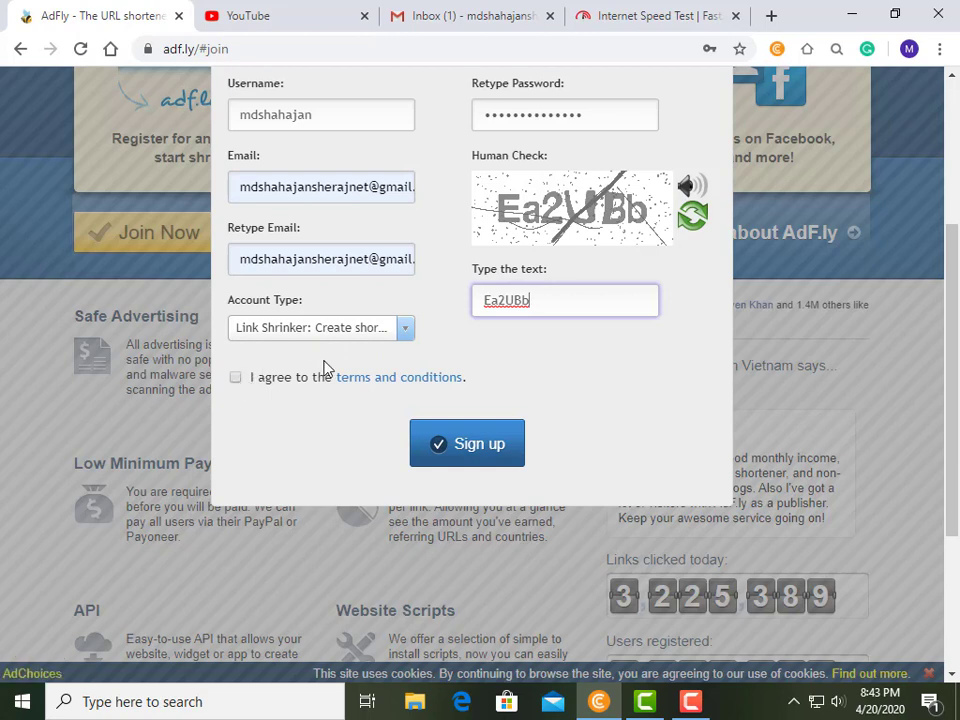
click(404, 333)
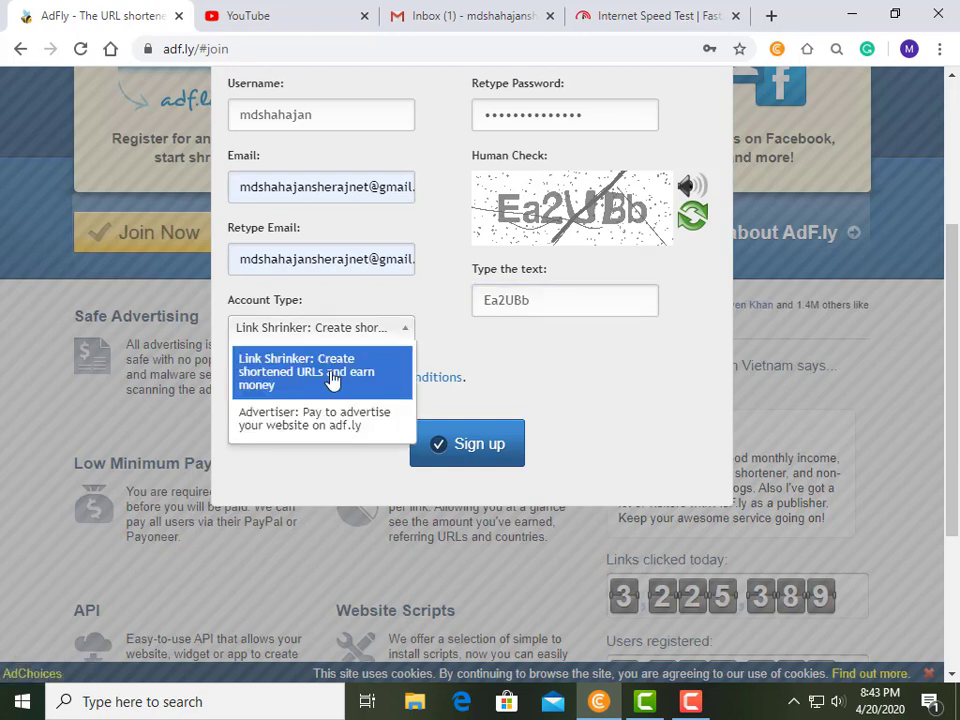
click(333, 378)
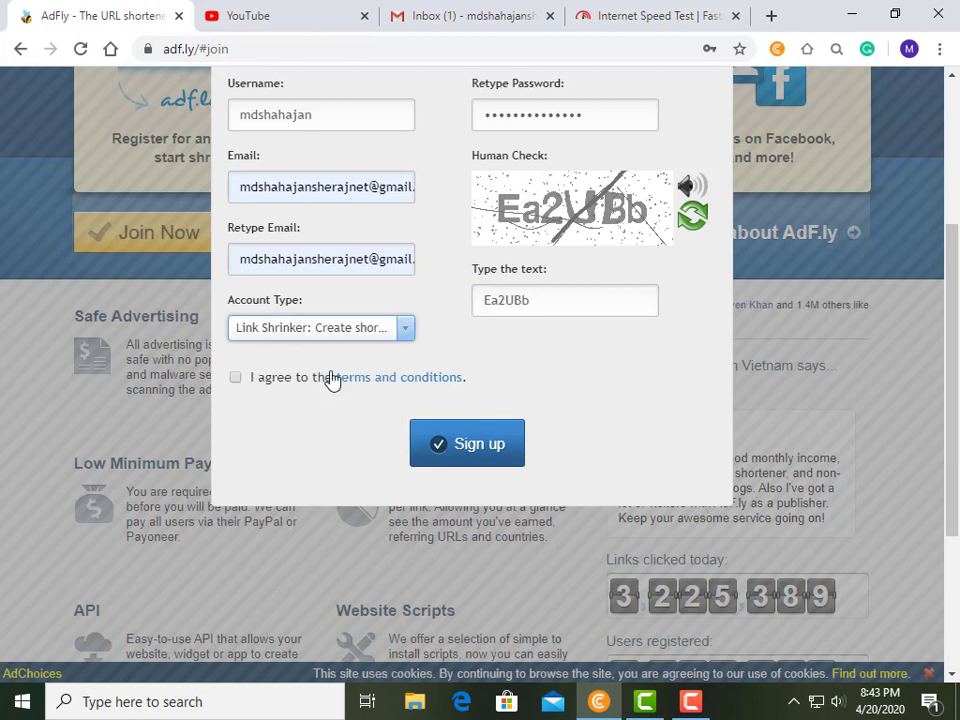
click(236, 379)
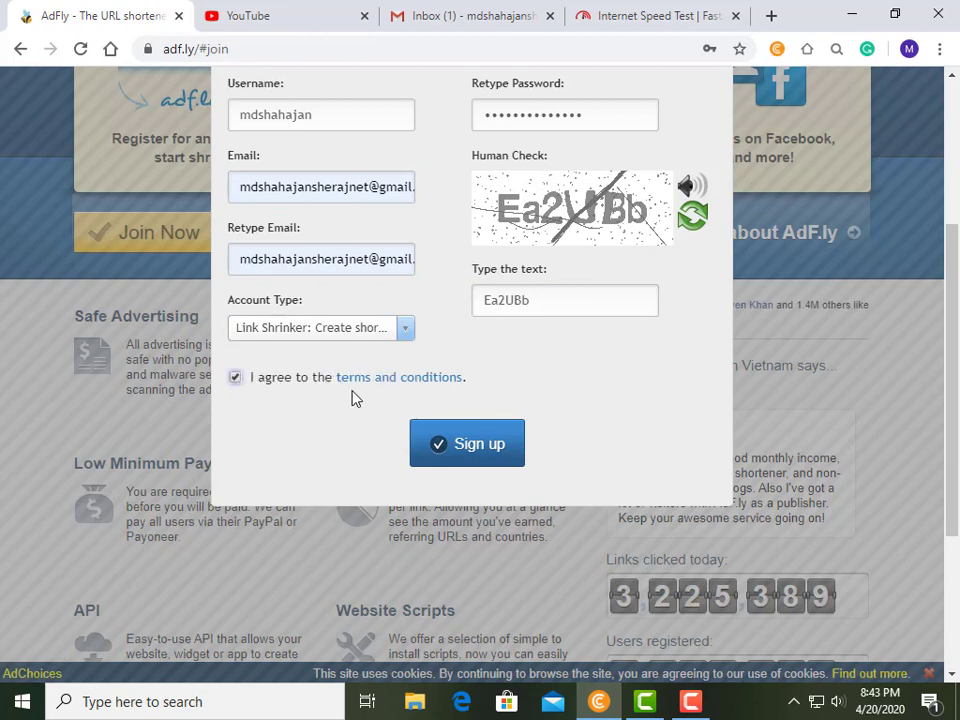
click(474, 450)
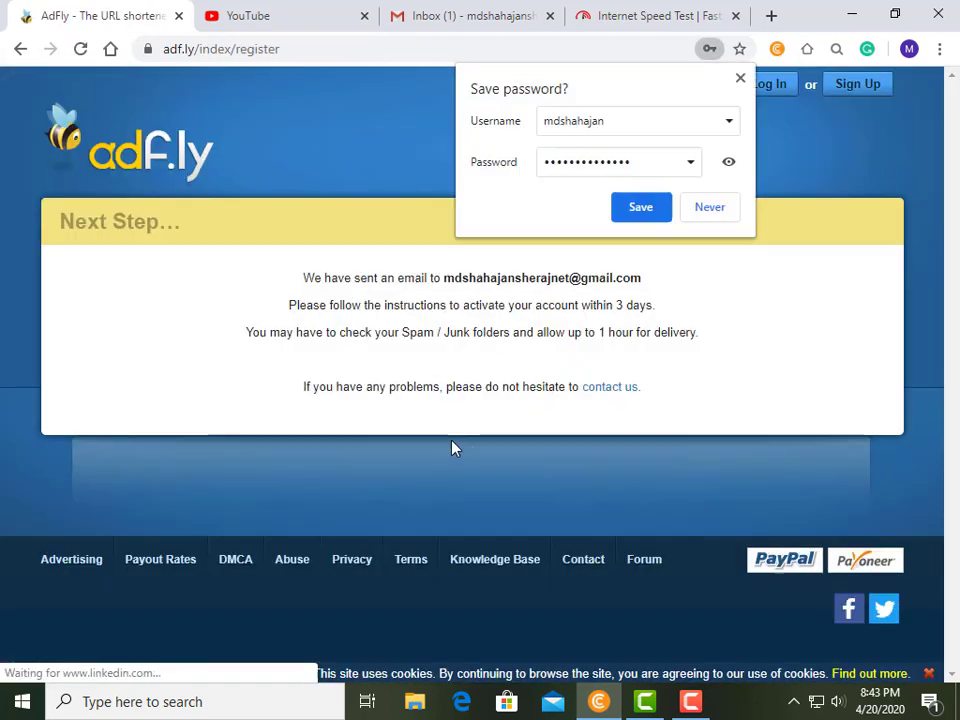
Save the AdFly password in Chrome and turn on browser sync.
click(642, 212)
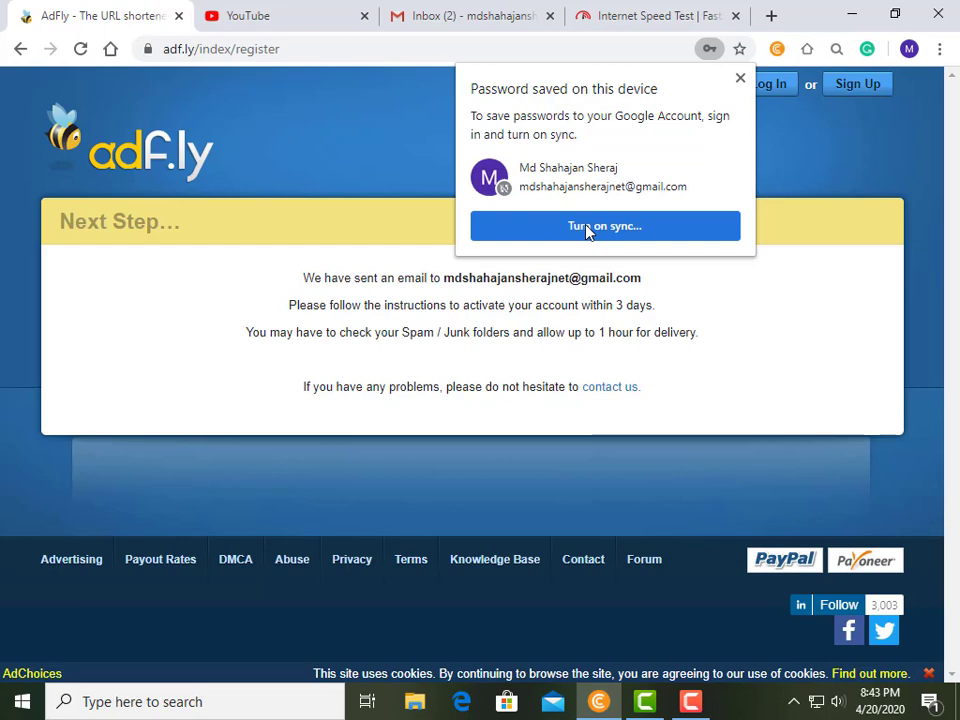
click(587, 227)
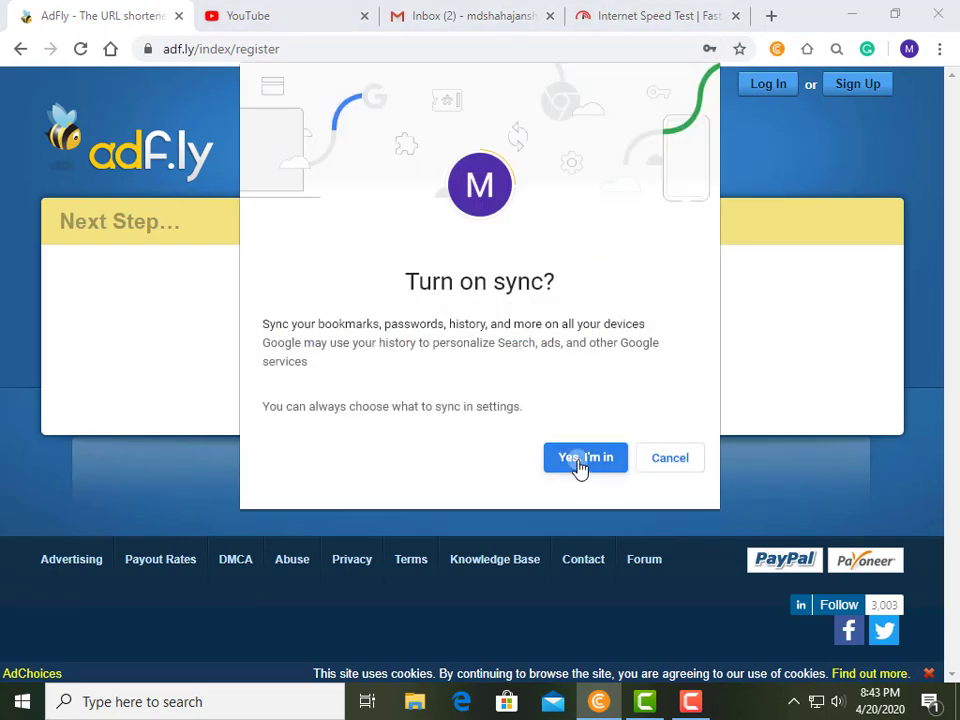
click(578, 458)
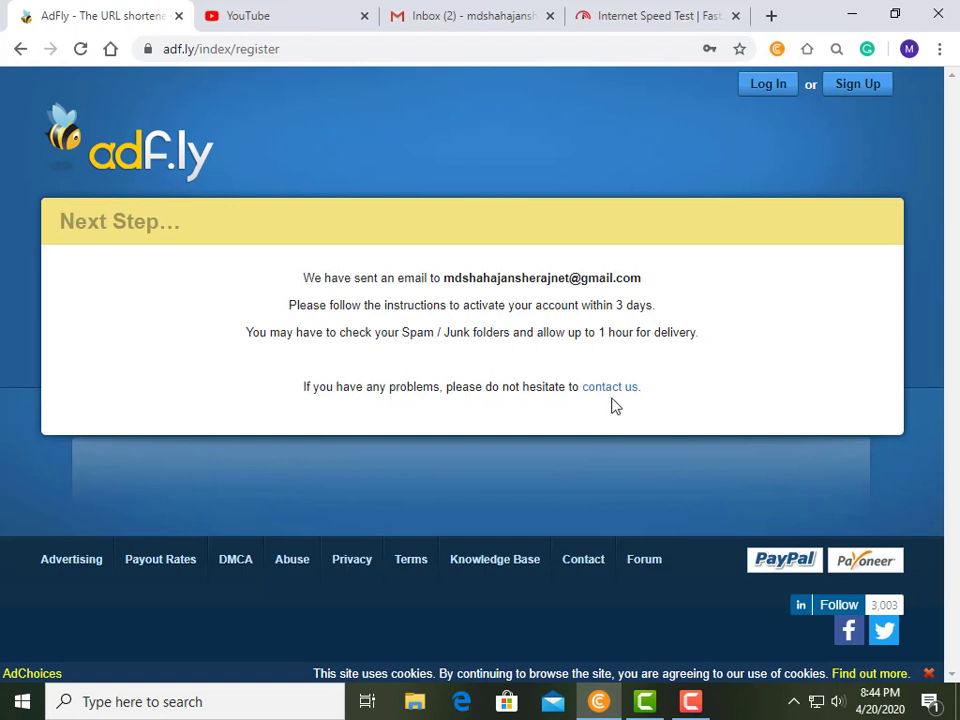
Open the AdF.ly confirmation e-mail in Gmail's Primary inbox and follow its confirm link.
click(455, 22)
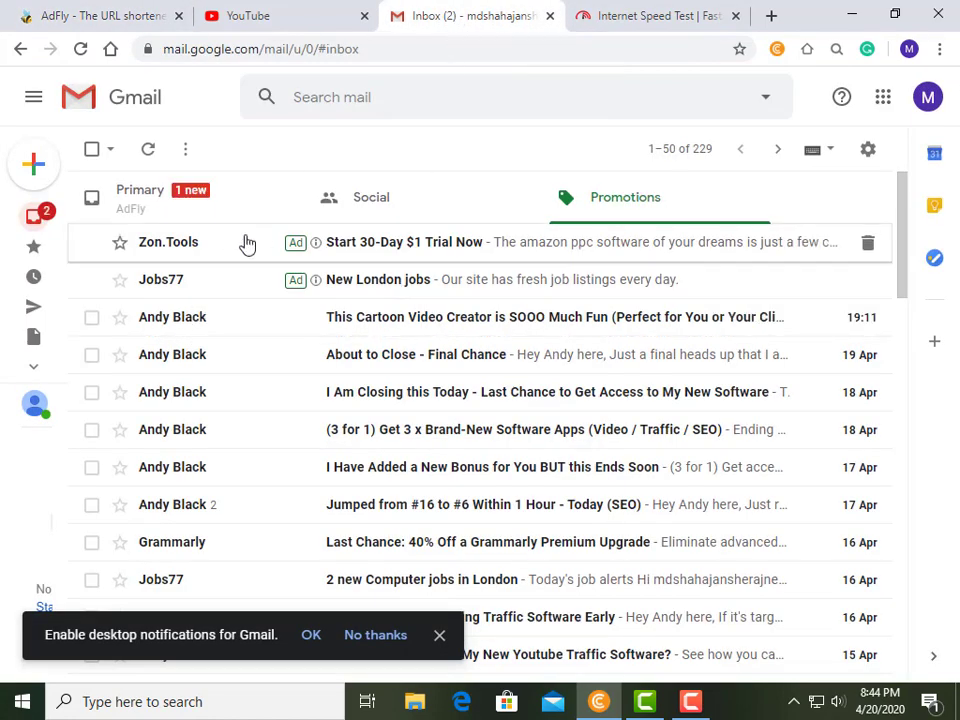
click(143, 201)
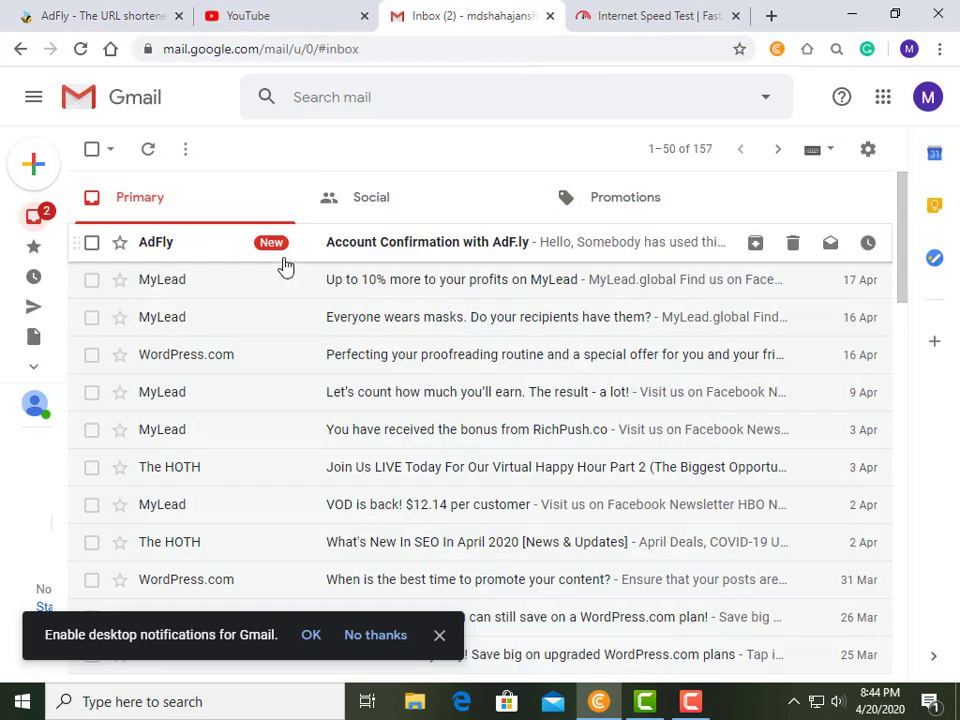
click(441, 257)
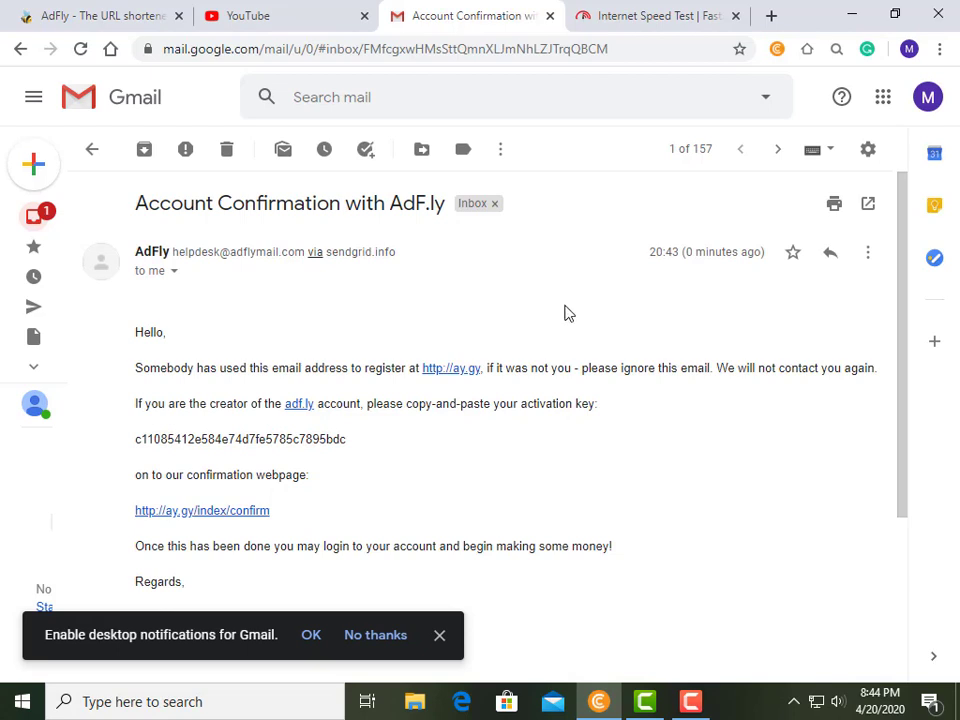
click(310, 636)
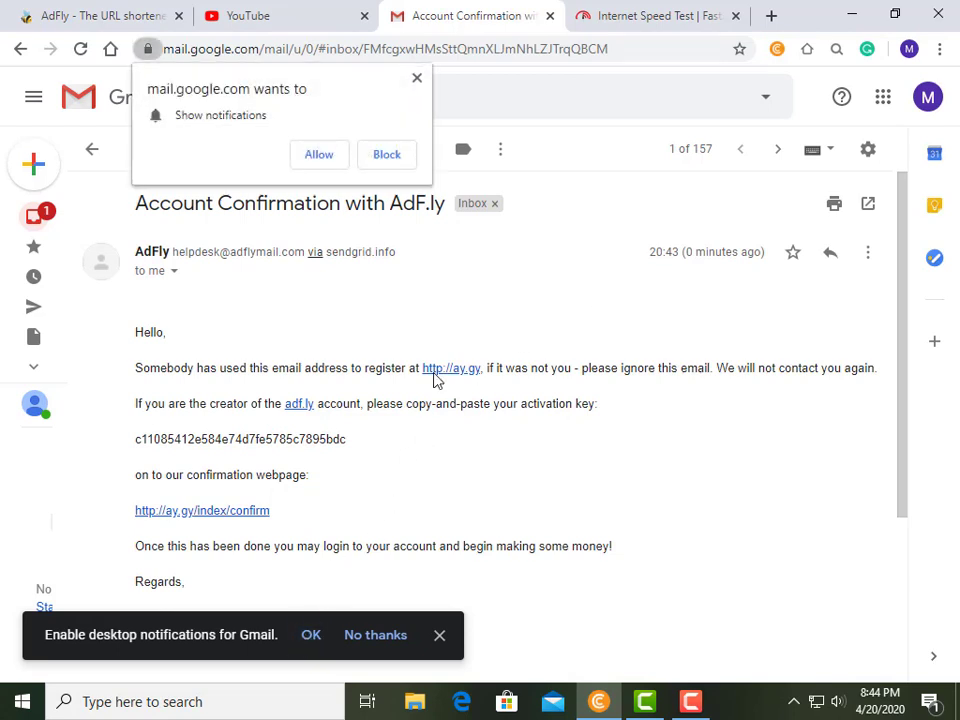
click(311, 636)
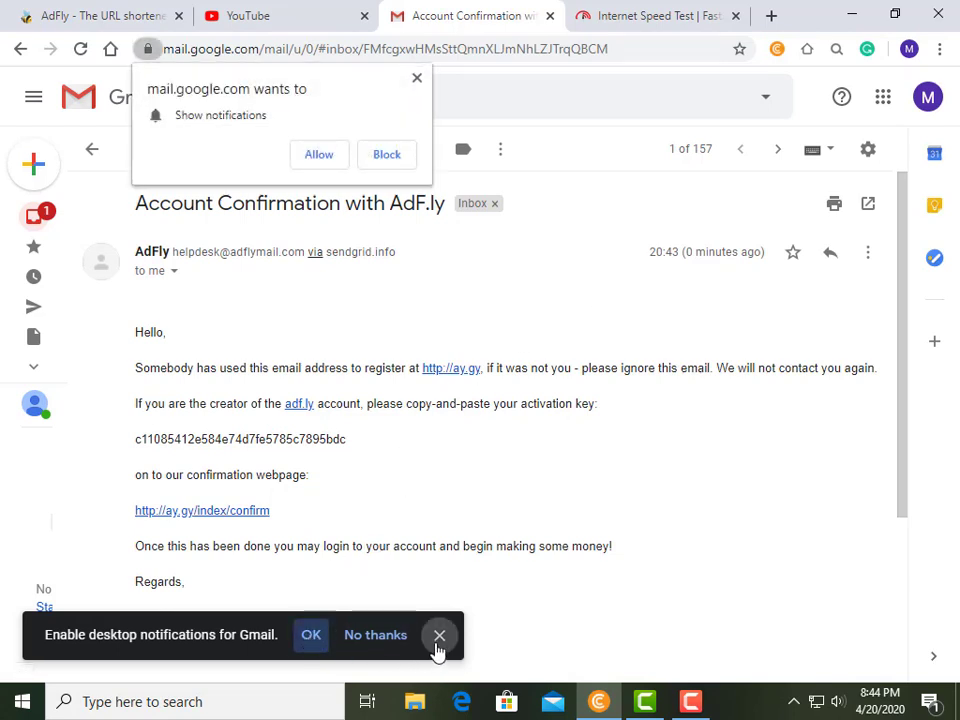
click(439, 636)
scroll(430, 300, down, 2)
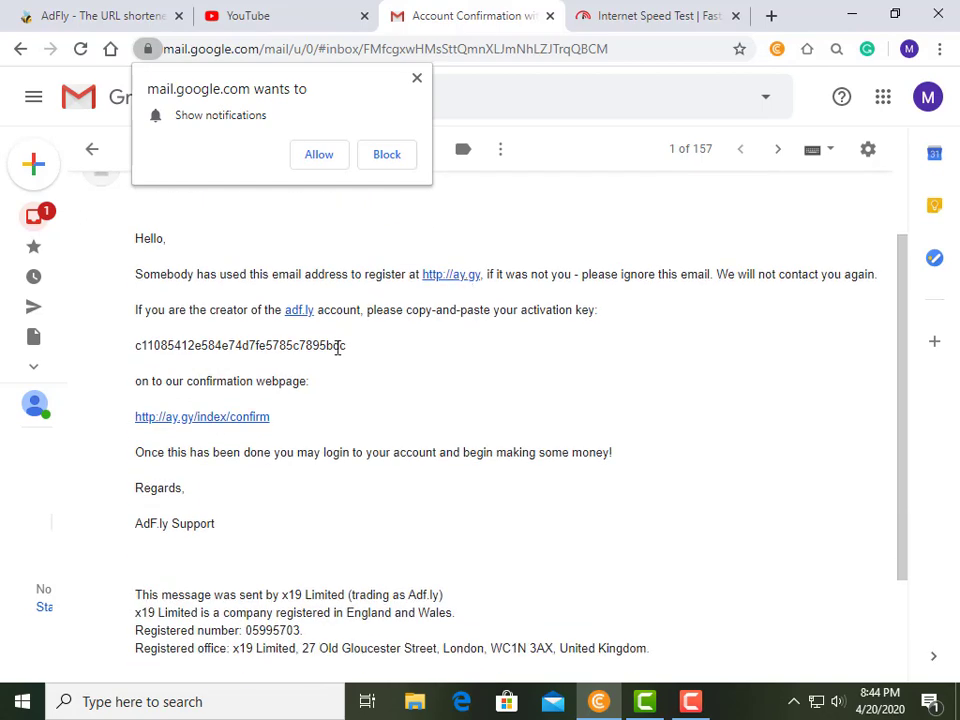
click(227, 418)
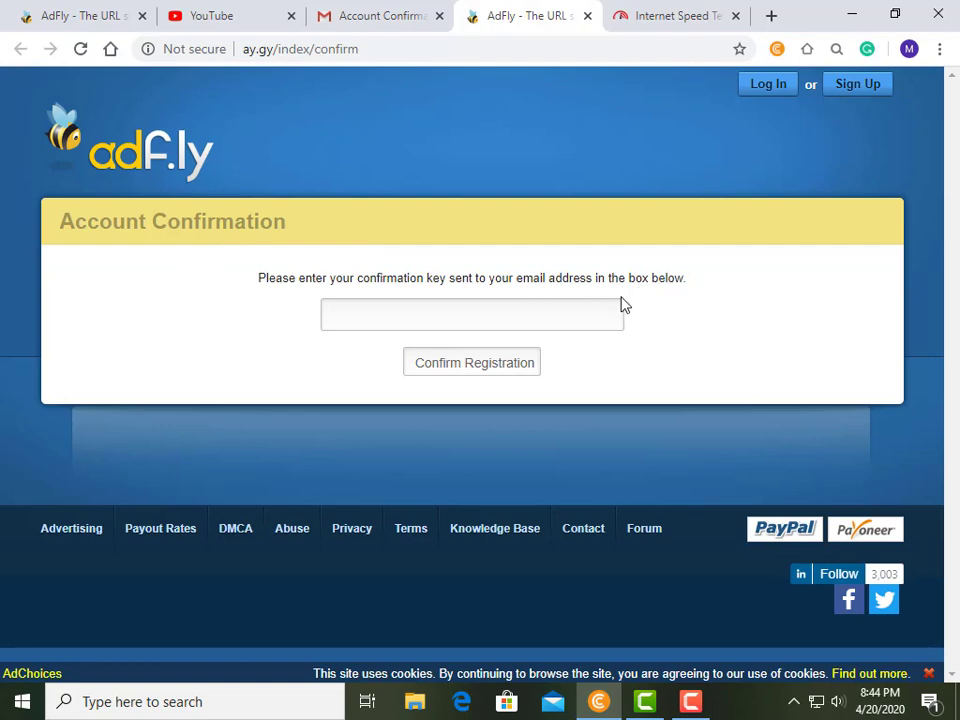
Copy the activation key from the Gmail e-mail and return to the AdFly confirmation tab.
click(351, 14)
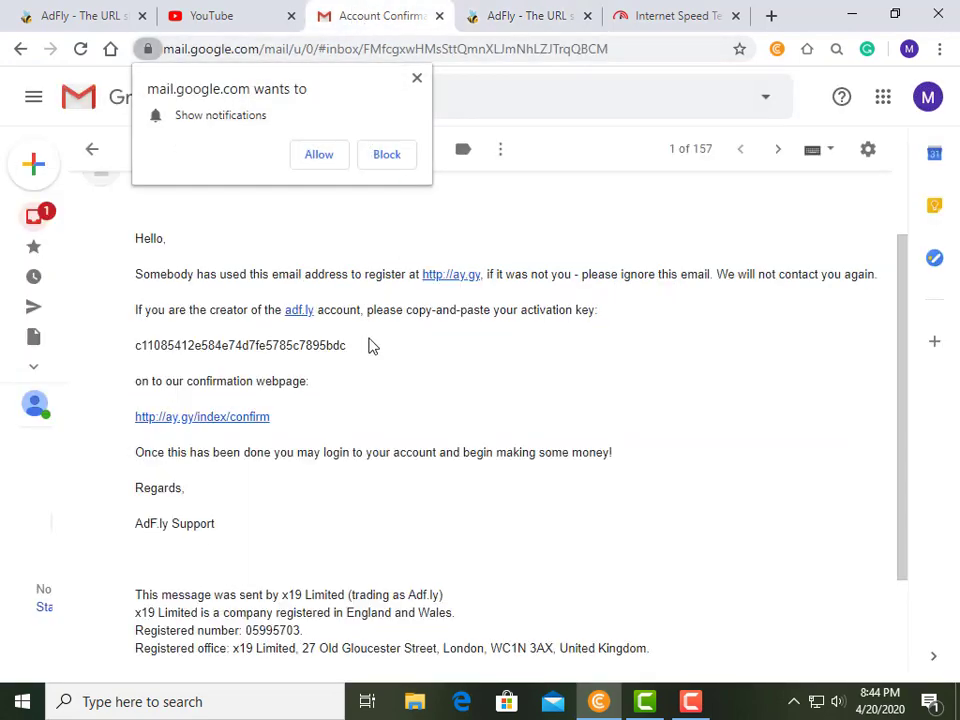
drag(345, 345, 147, 349)
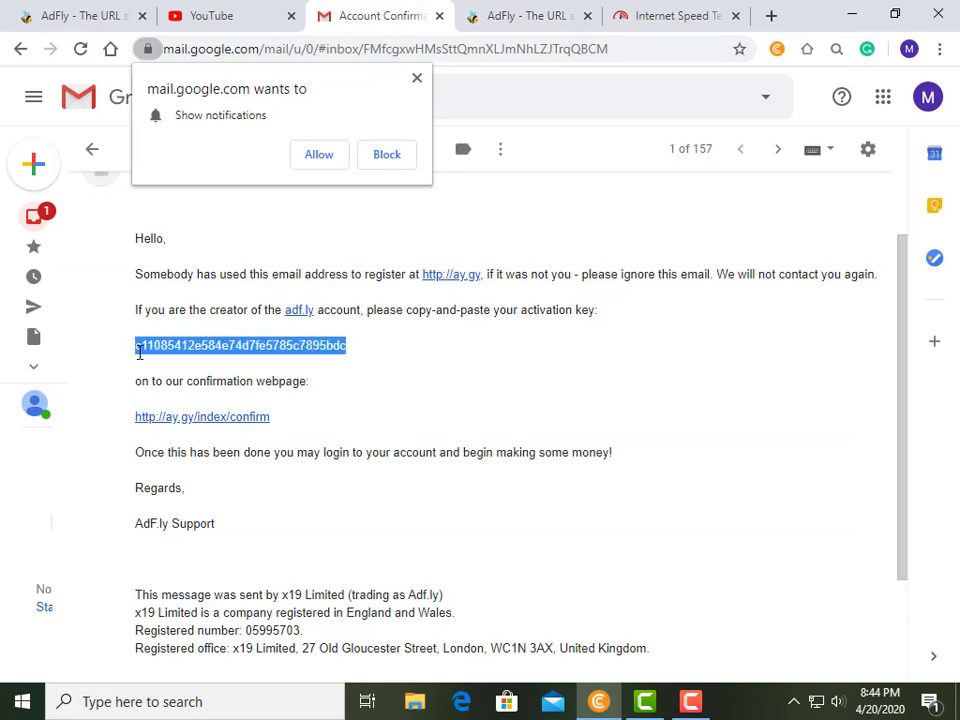
right_click(182, 348)
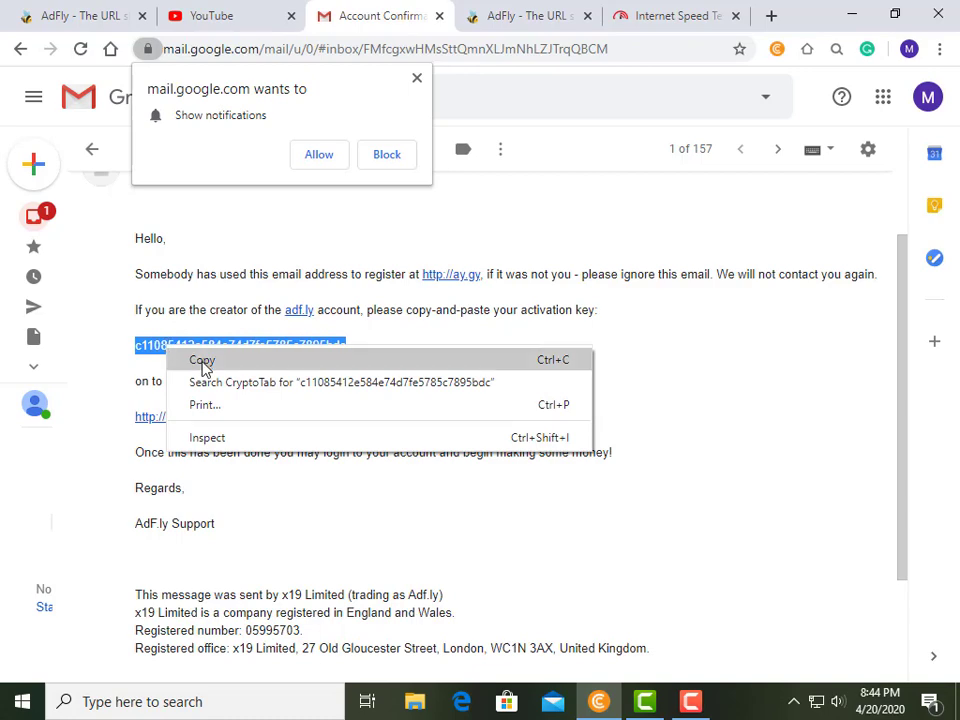
click(204, 362)
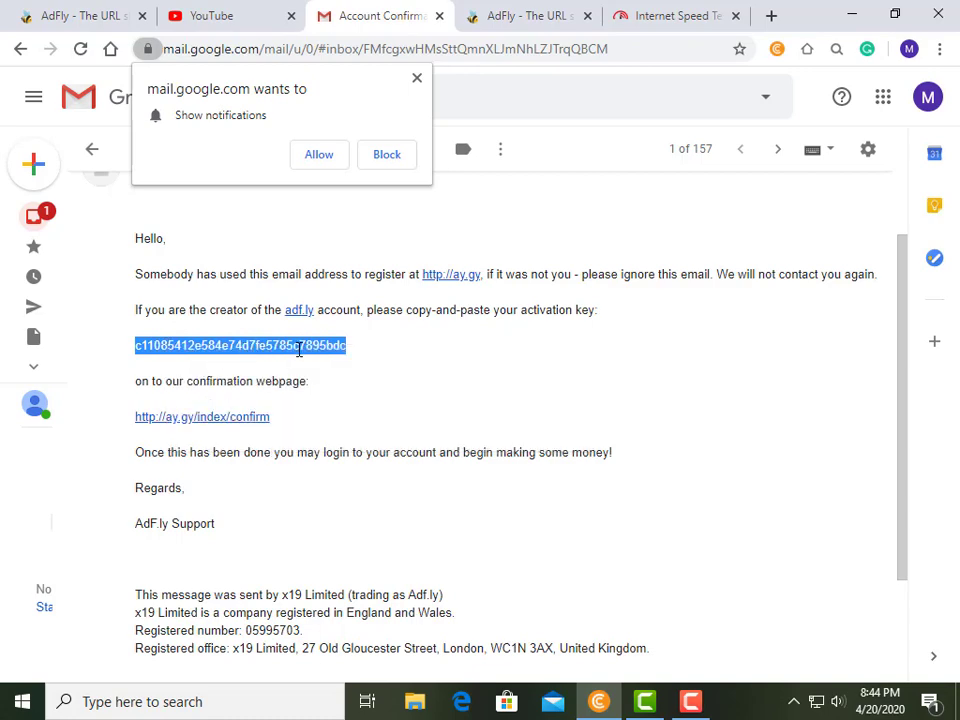
click(538, 17)
Paste the activation key, confirm the registration, and follow the link to the login page.
click(390, 313)
right_click(390, 313)
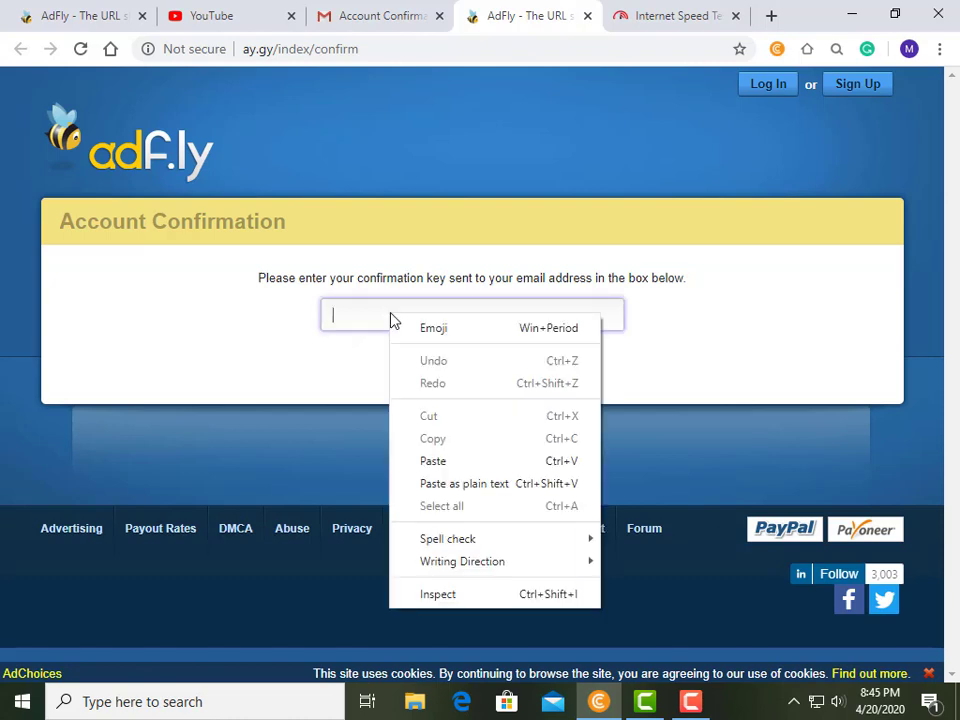
click(432, 461)
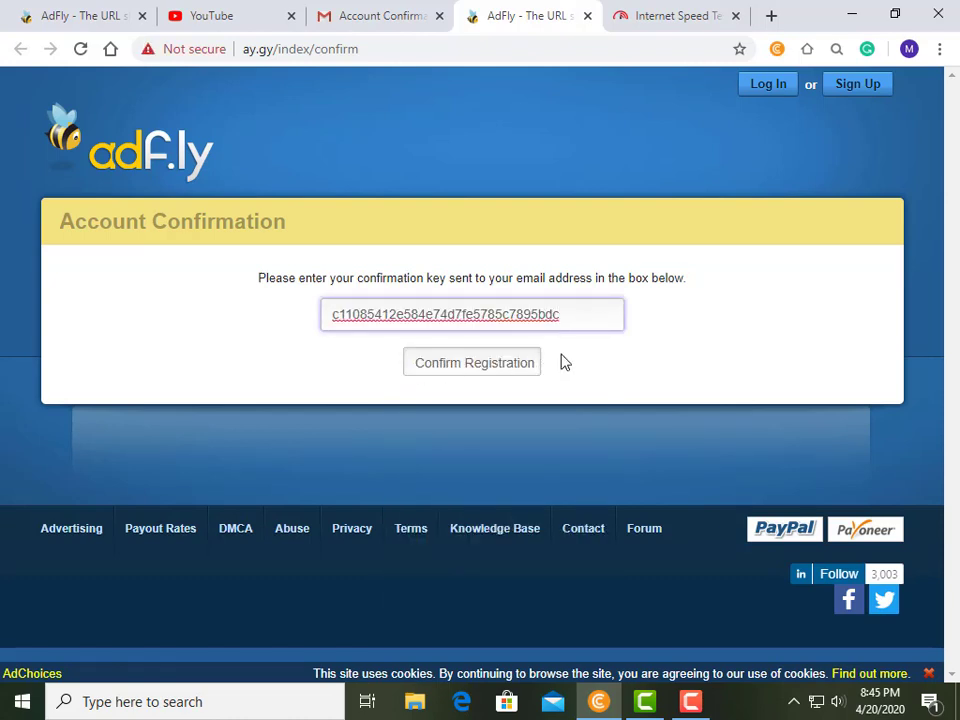
click(488, 377)
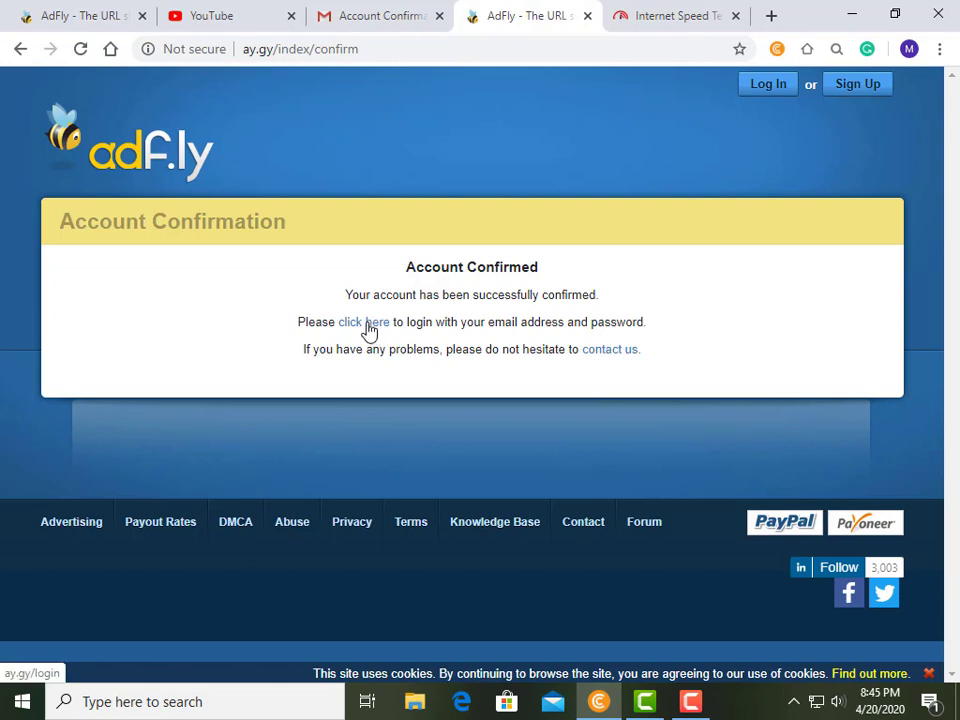
click(367, 324)
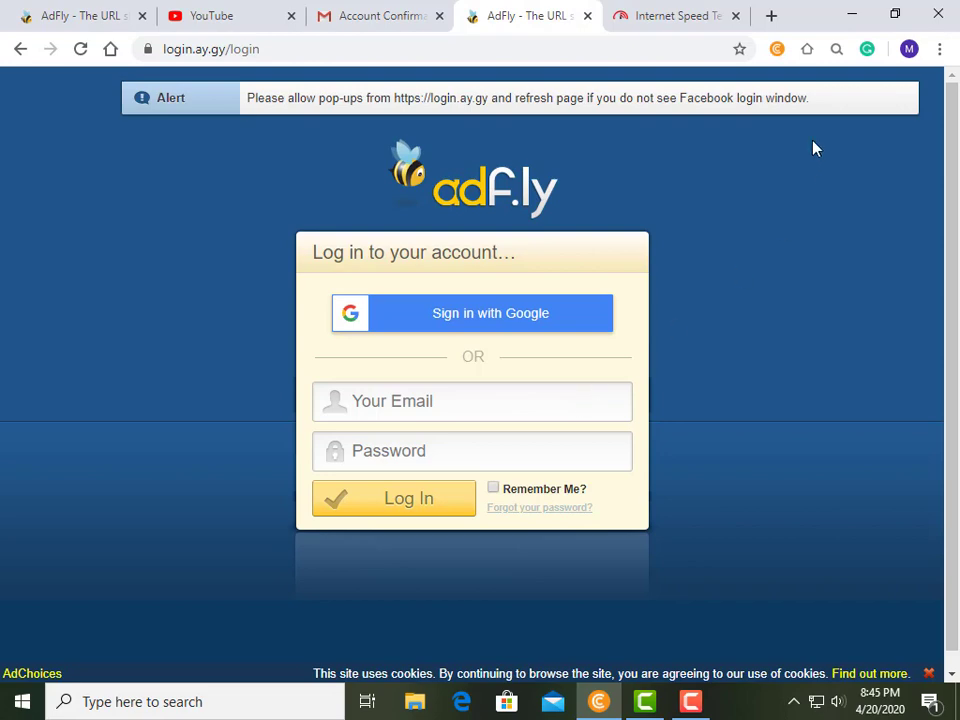
click(371, 22)
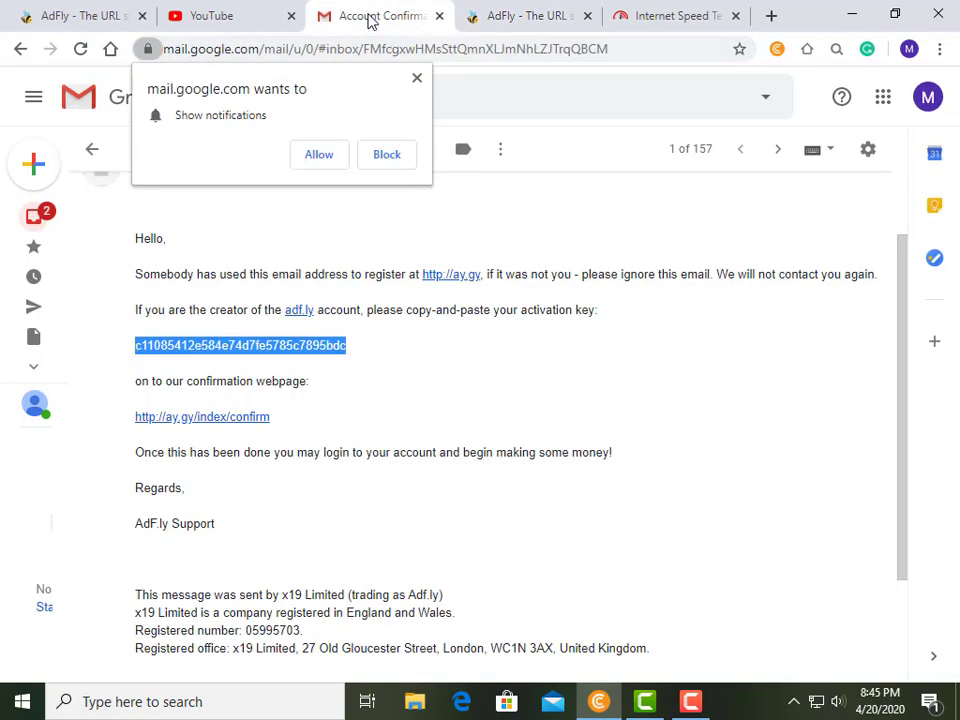
click(927, 98)
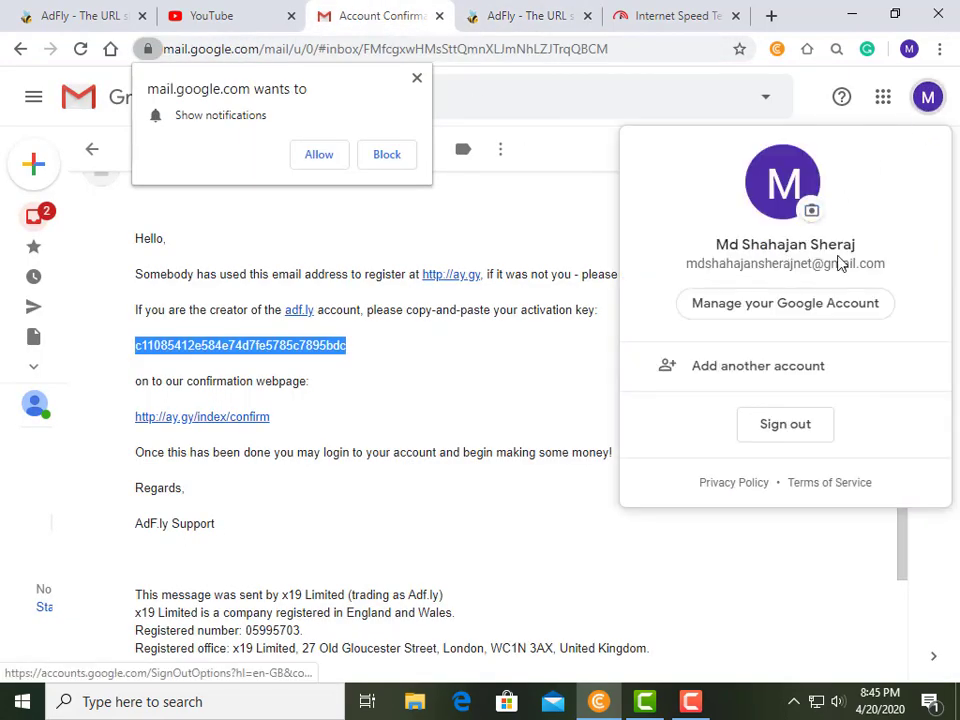
drag(885, 262, 690, 265)
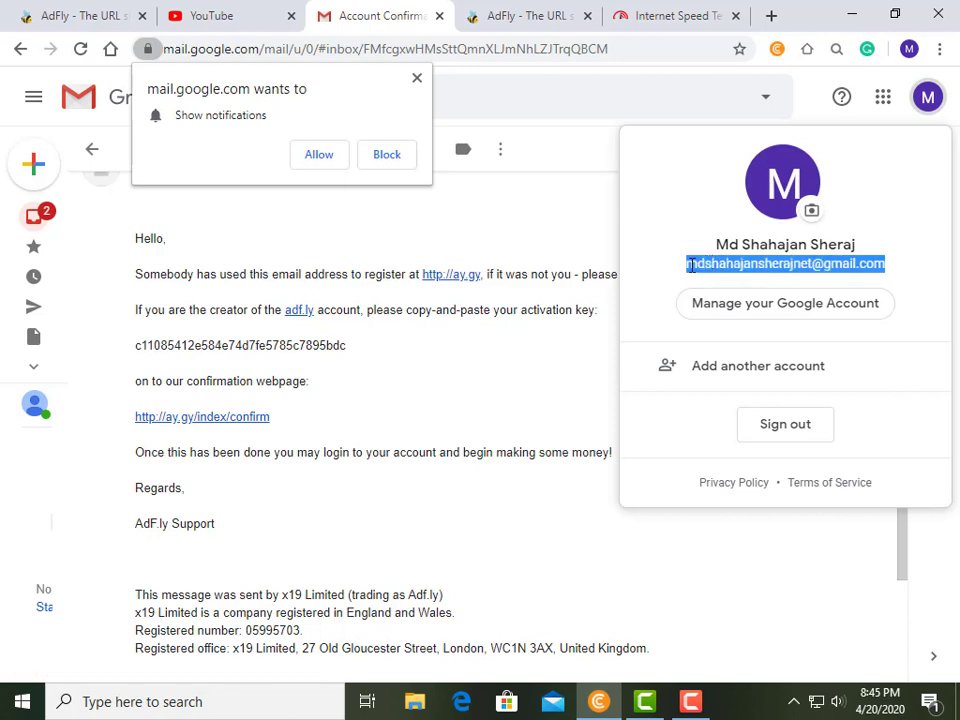
right_click(690, 265)
click(658, 283)
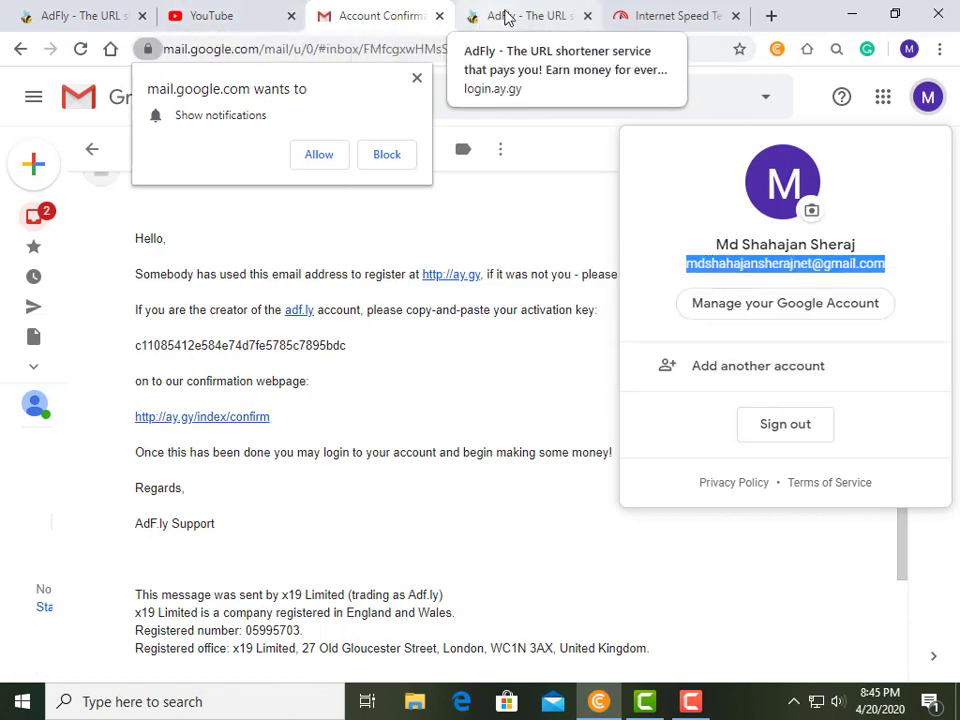
click(515, 16)
Log in to AdFly with the pasted account email and password, with Remember Me ticked.
click(388, 405)
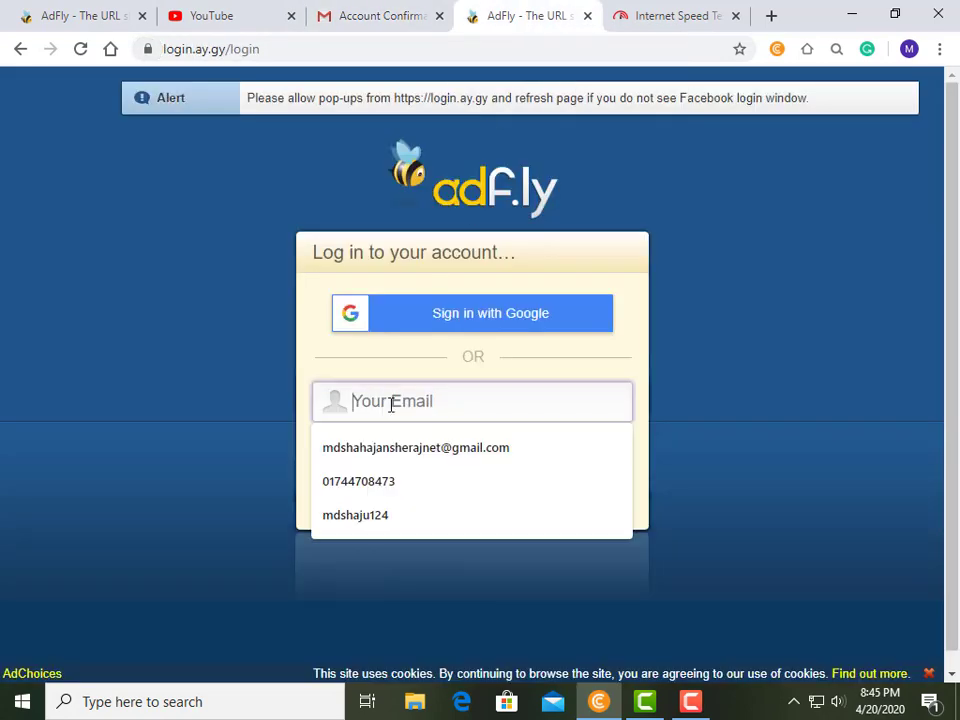
right_click(390, 404)
click(393, 447)
click(400, 448)
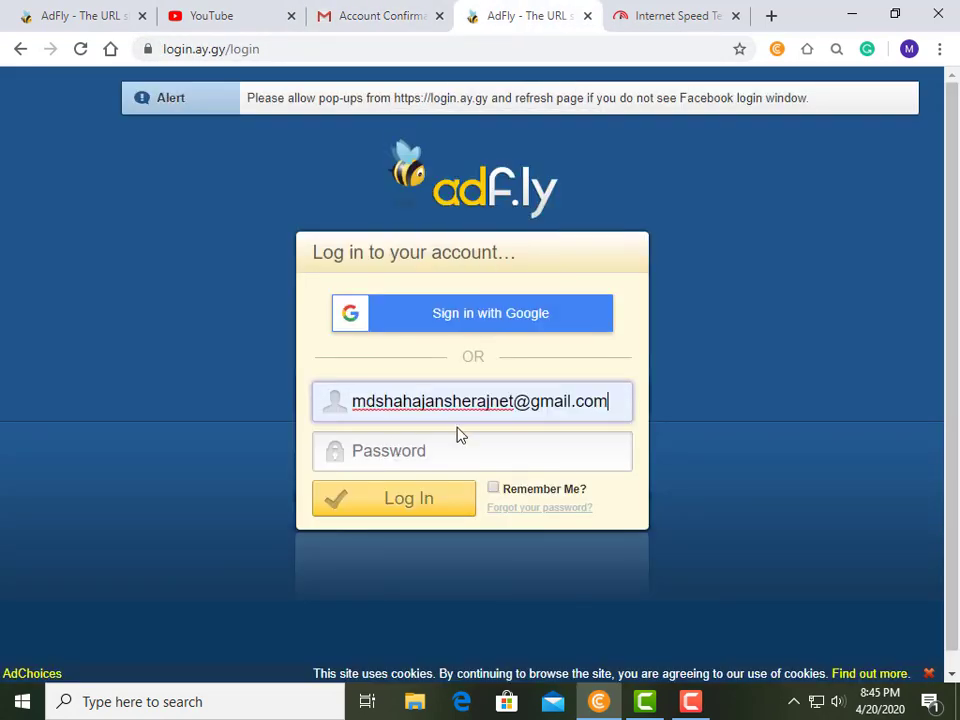
click(435, 450)
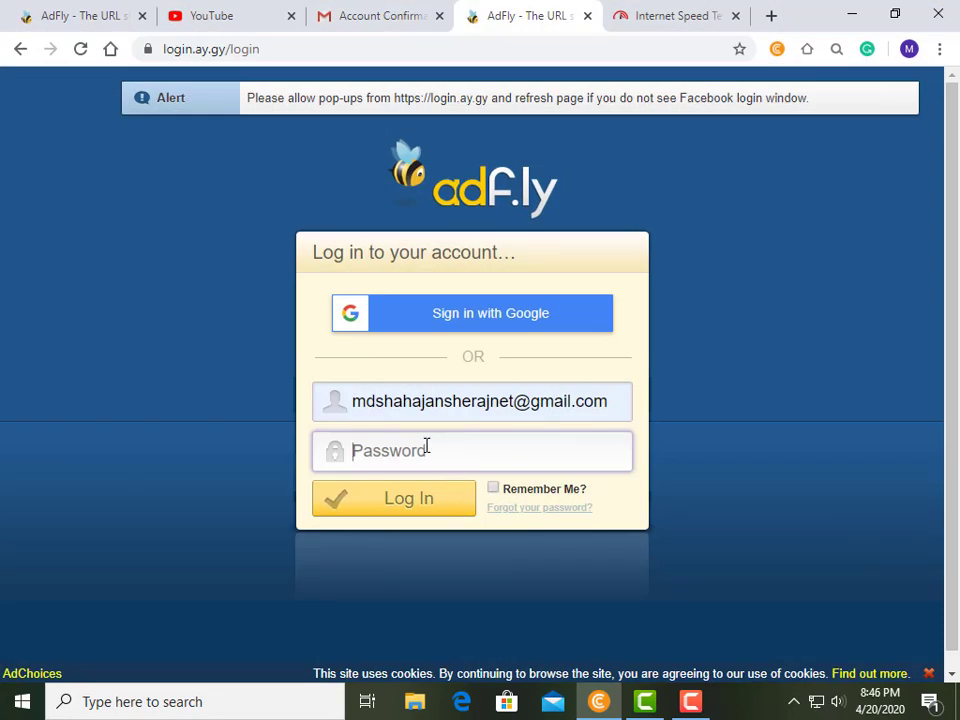
right_click(427, 446)
click(420, 319)
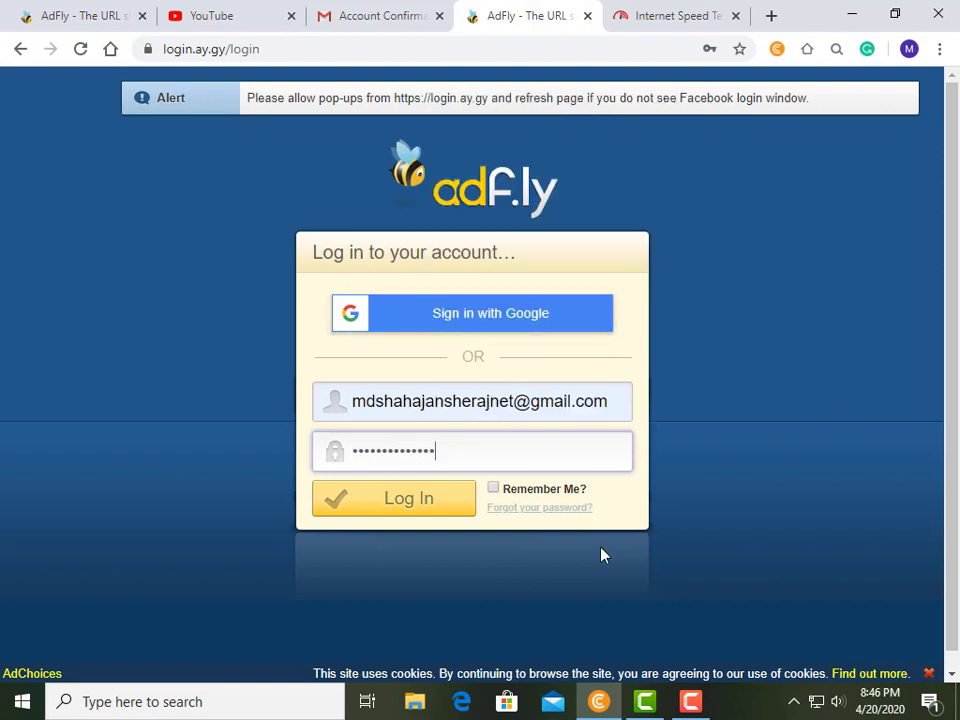
click(492, 489)
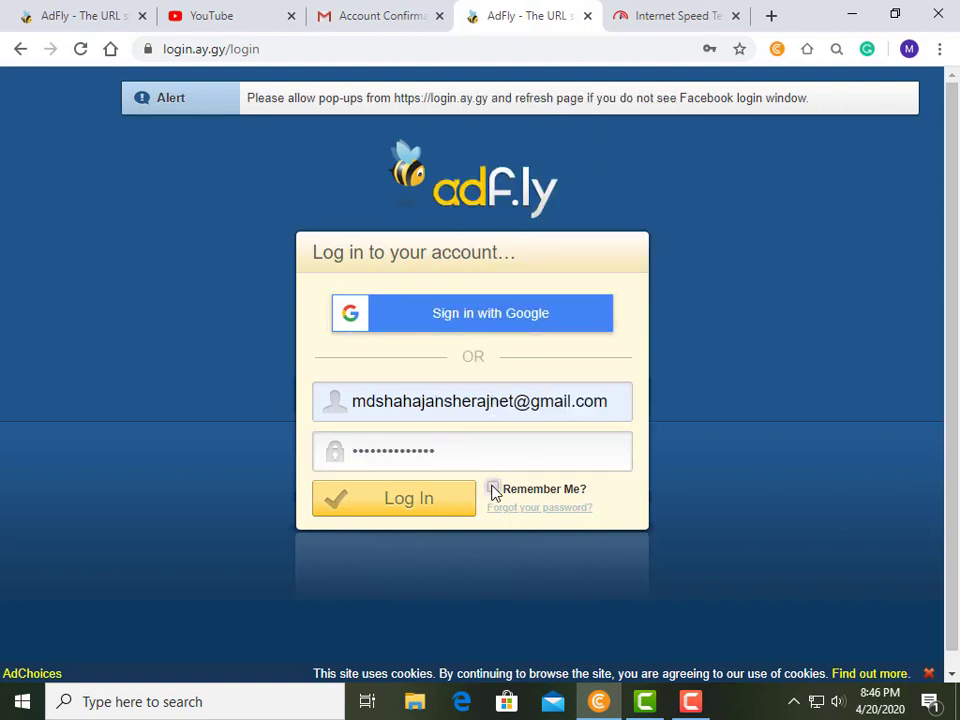
click(400, 509)
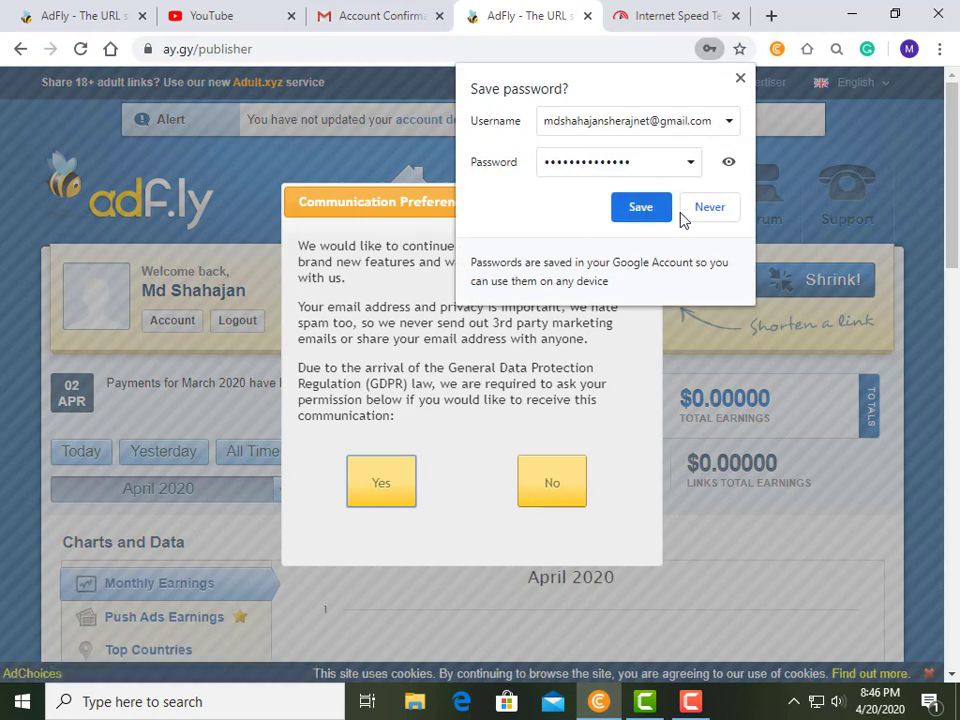
Dismiss Chrome's save-password offer and answer Yes to receiving AdFly news emails.
click(648, 212)
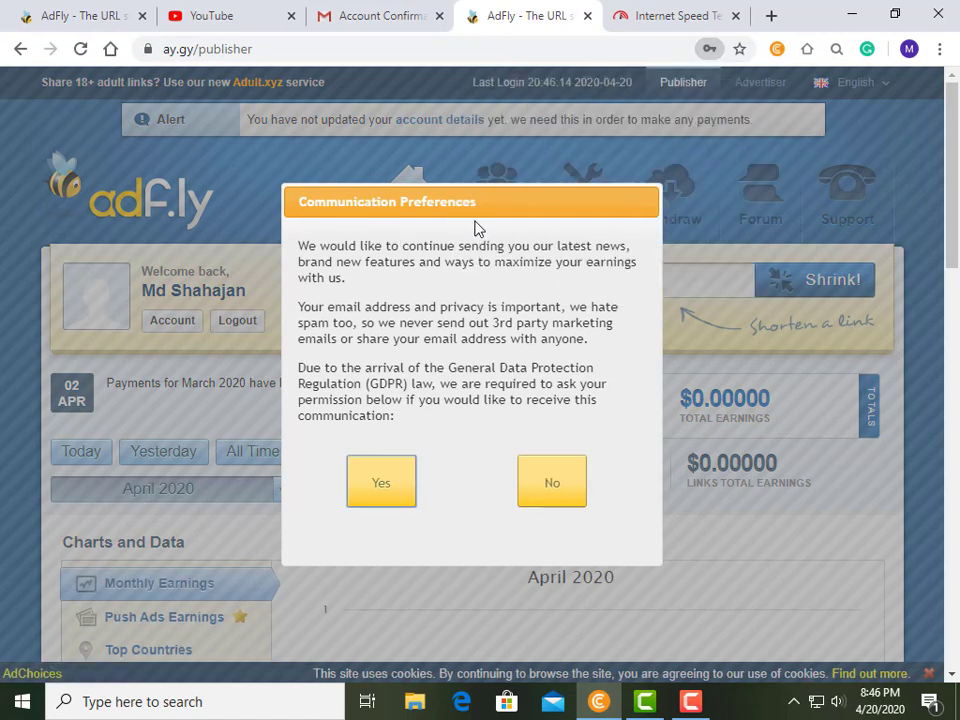
click(376, 487)
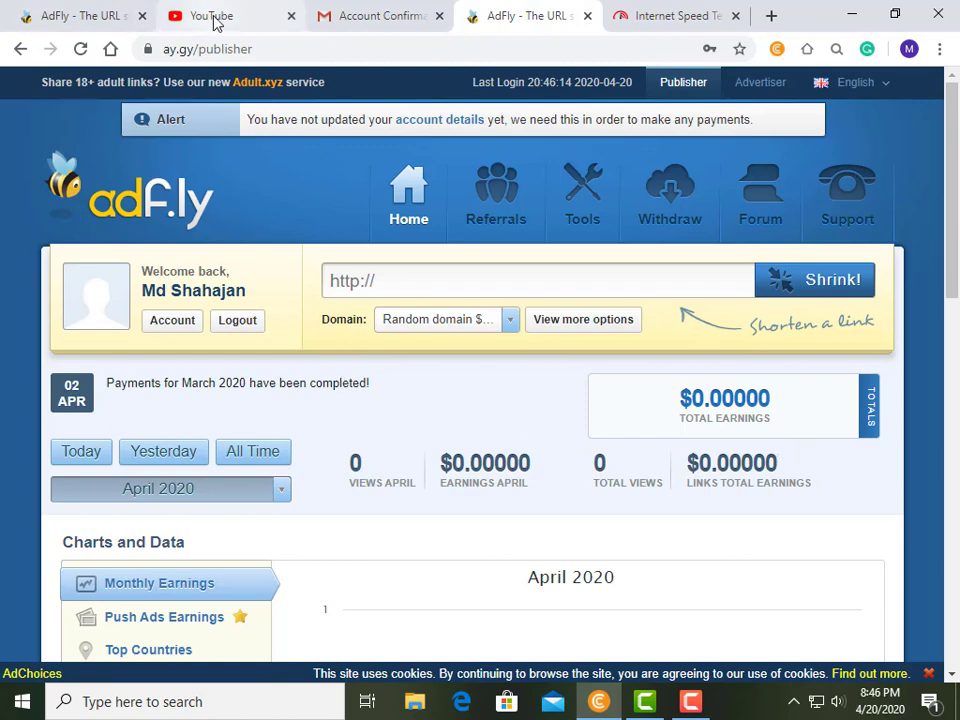
click(213, 17)
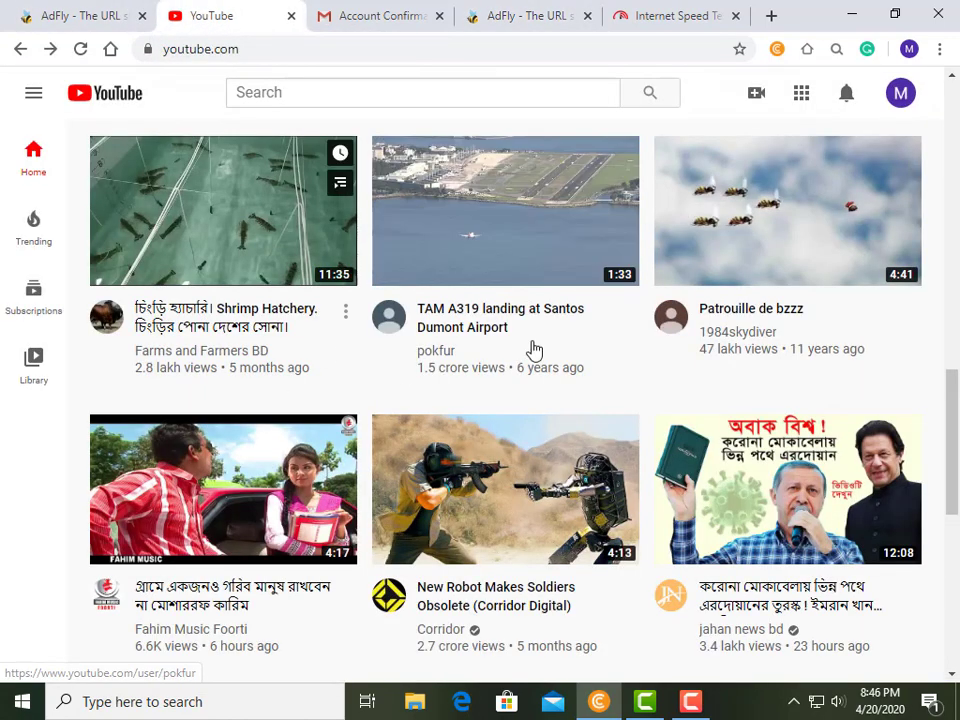
Open and pause the Shrimp Hatchery video, then copy its full URL from the address bar.
scroll(598, 403, down, 1)
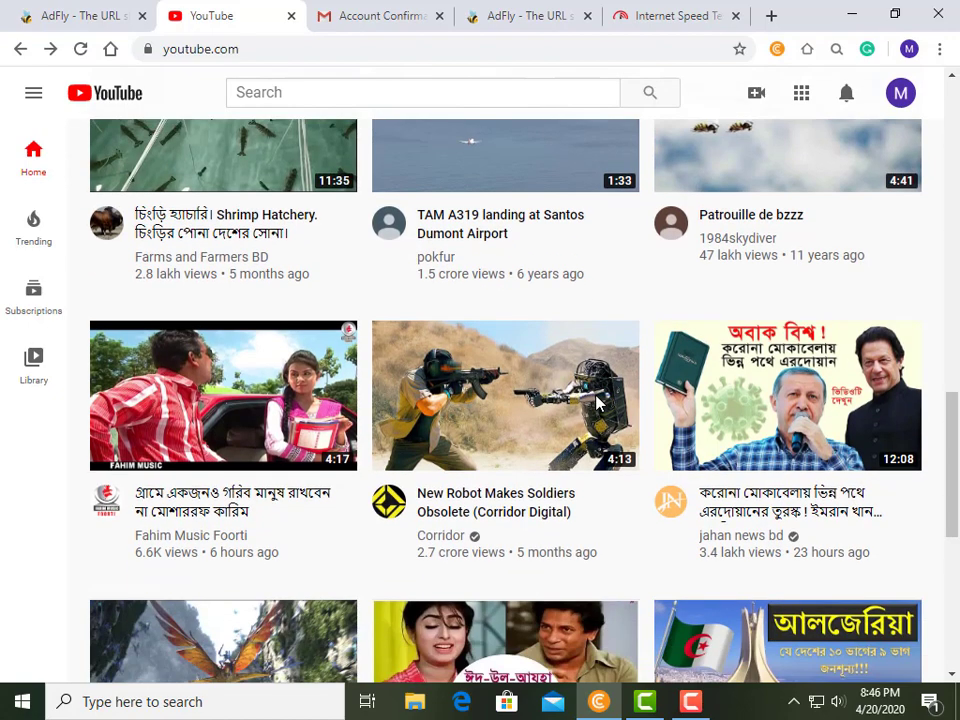
scroll(598, 403, up, 2)
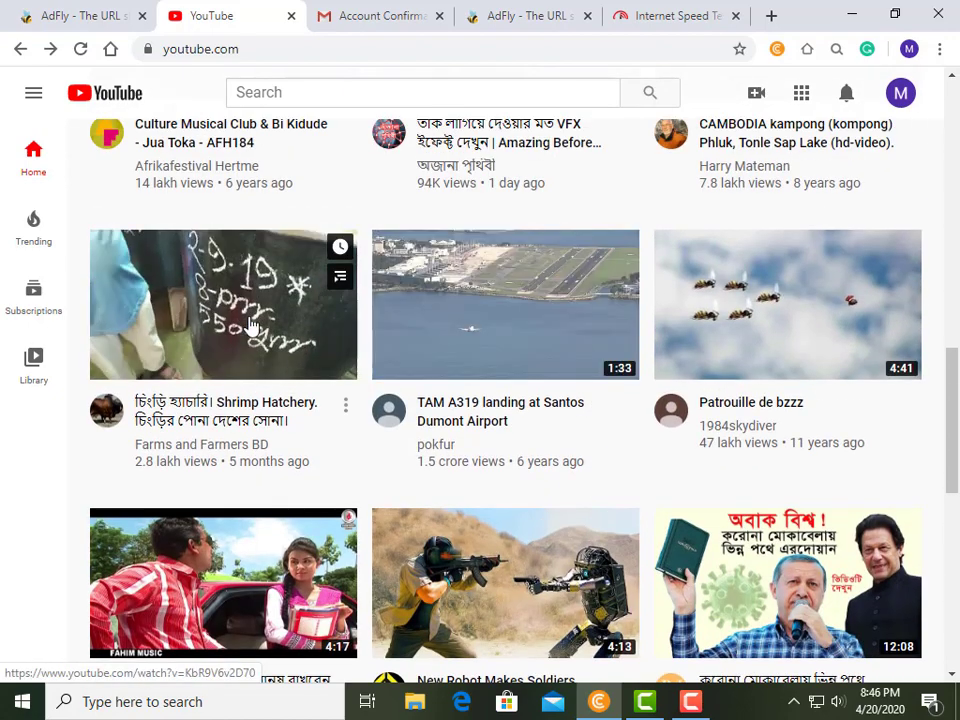
click(252, 327)
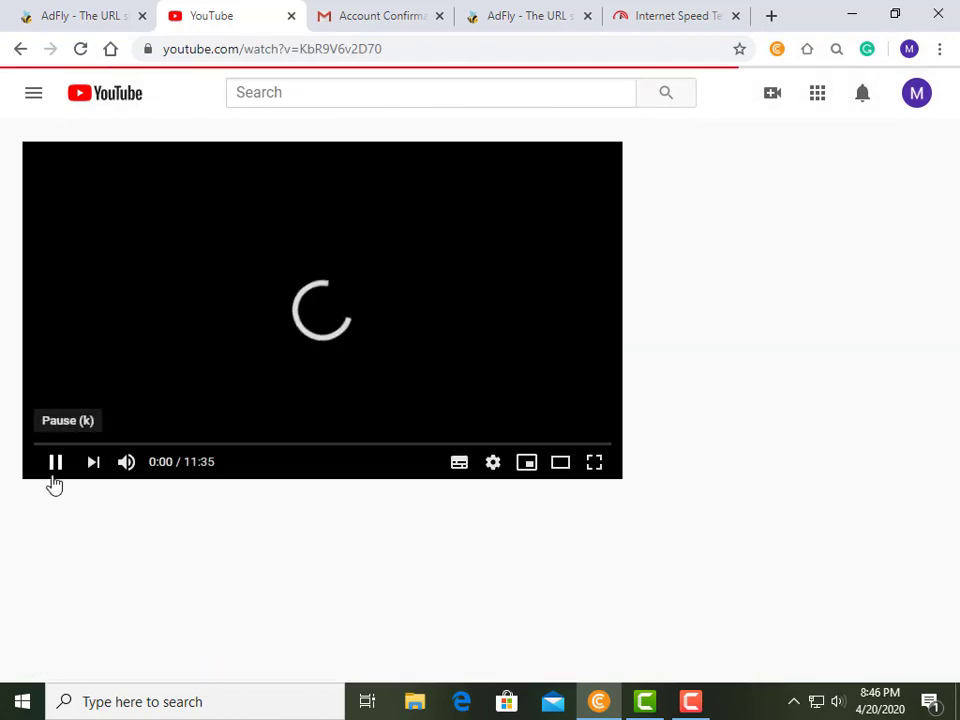
click(56, 477)
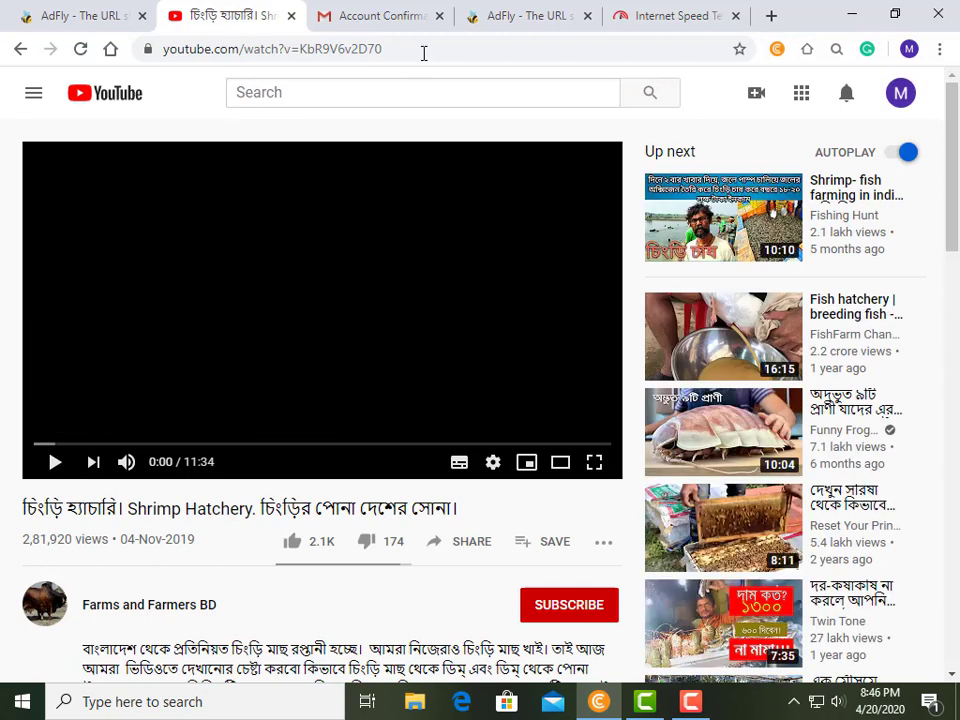
click(501, 49)
click(503, 50)
drag(456, 48, 140, 48)
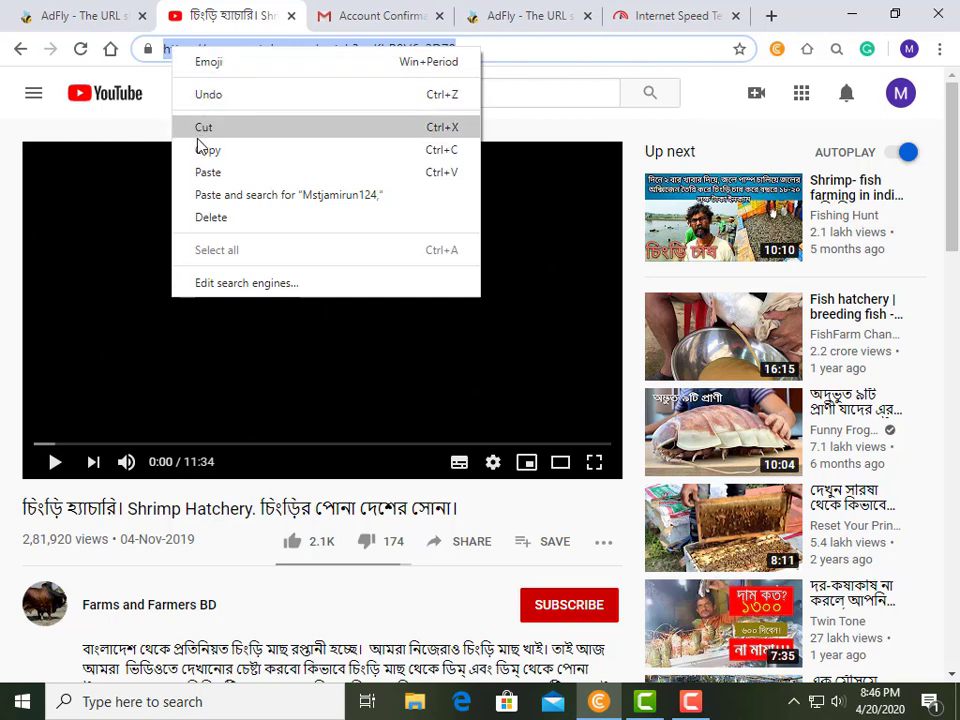
click(204, 150)
click(555, 22)
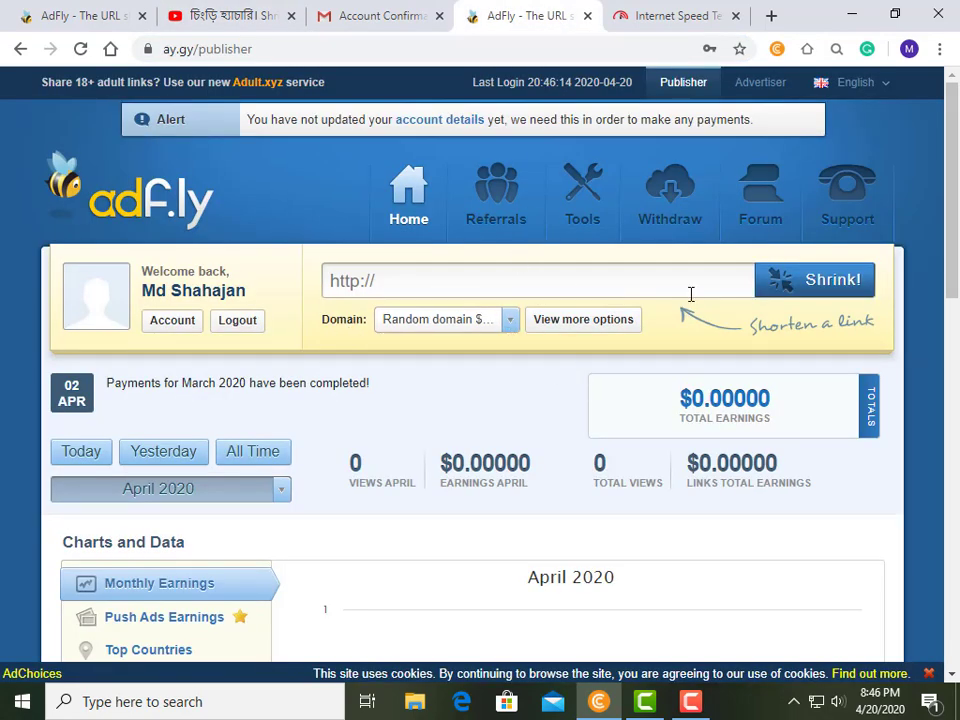
right_click(456, 280)
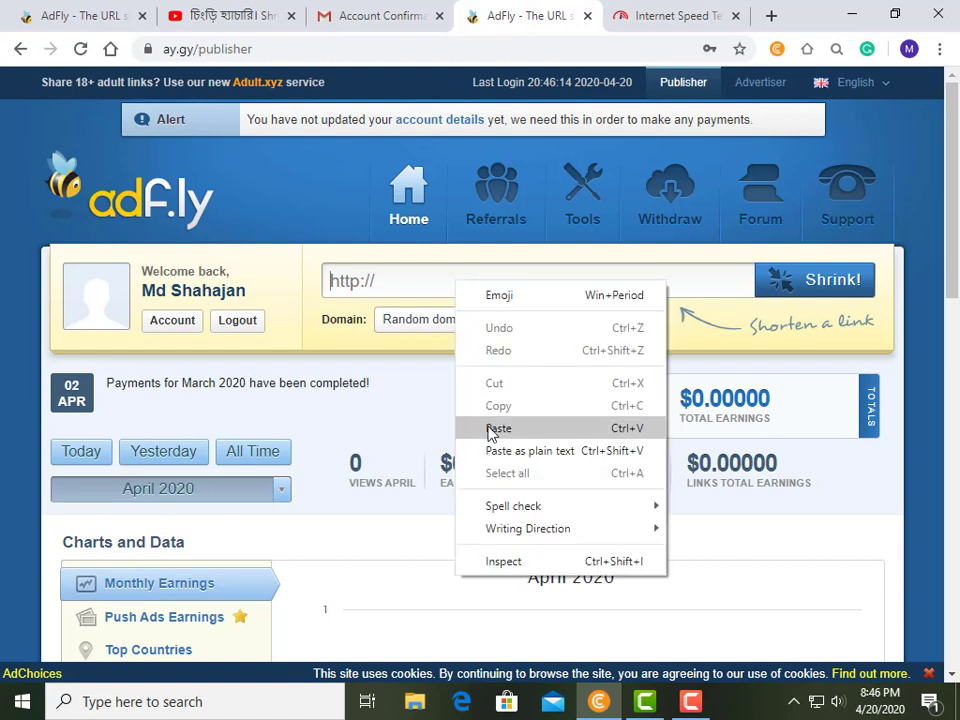
click(498, 428)
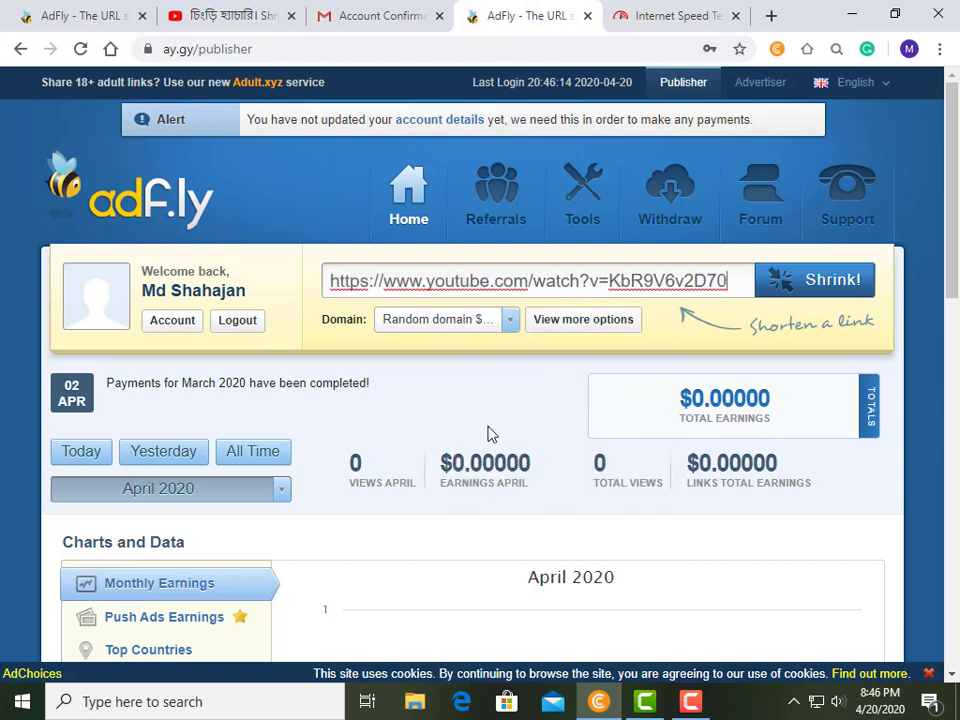
click(795, 285)
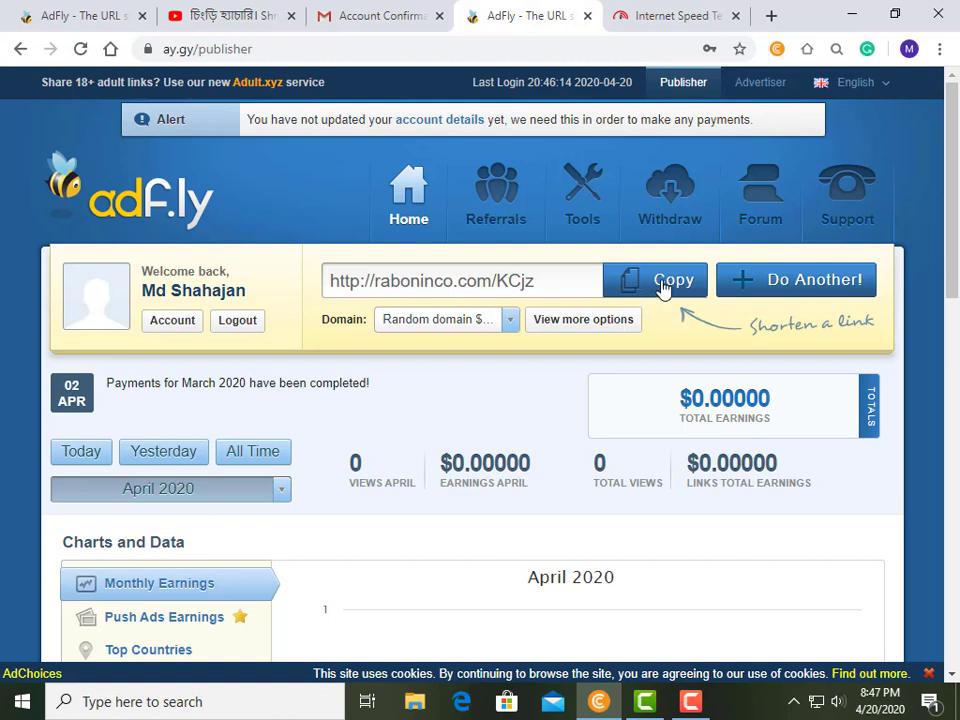
click(662, 284)
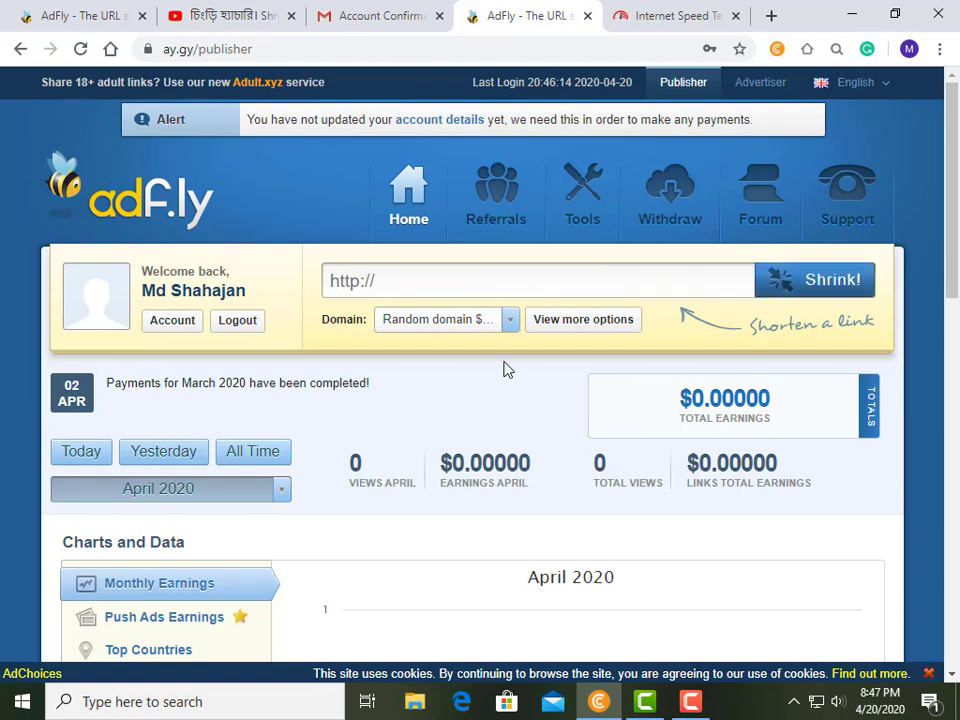
Scroll back to the top of the AdFly dashboard and open the site language choices.
scroll(824, 334, down, 8)
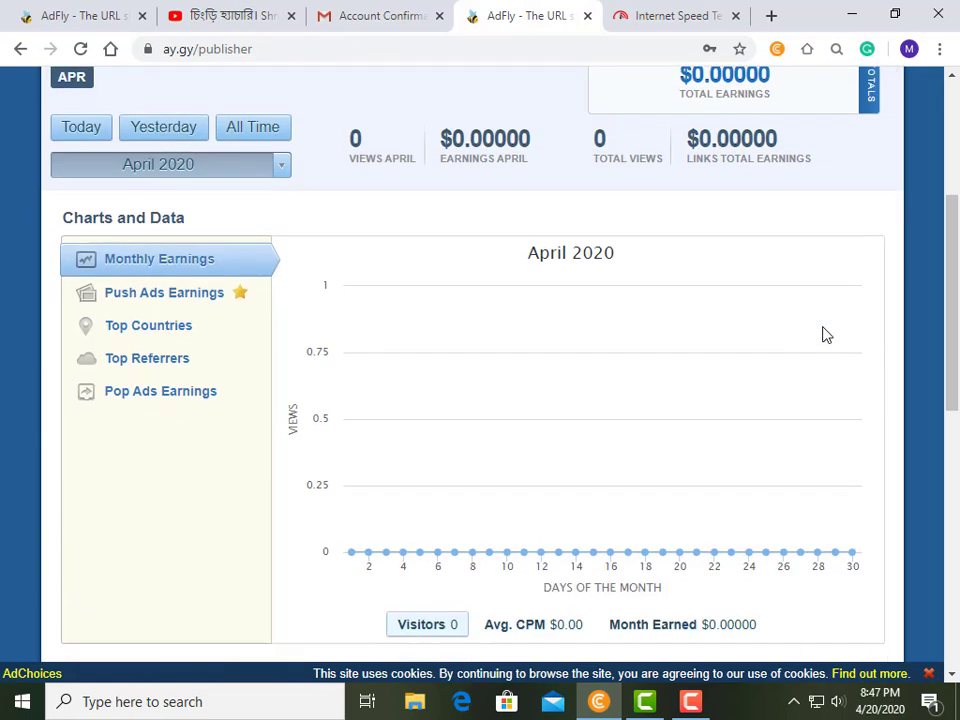
scroll(824, 334, down, 2)
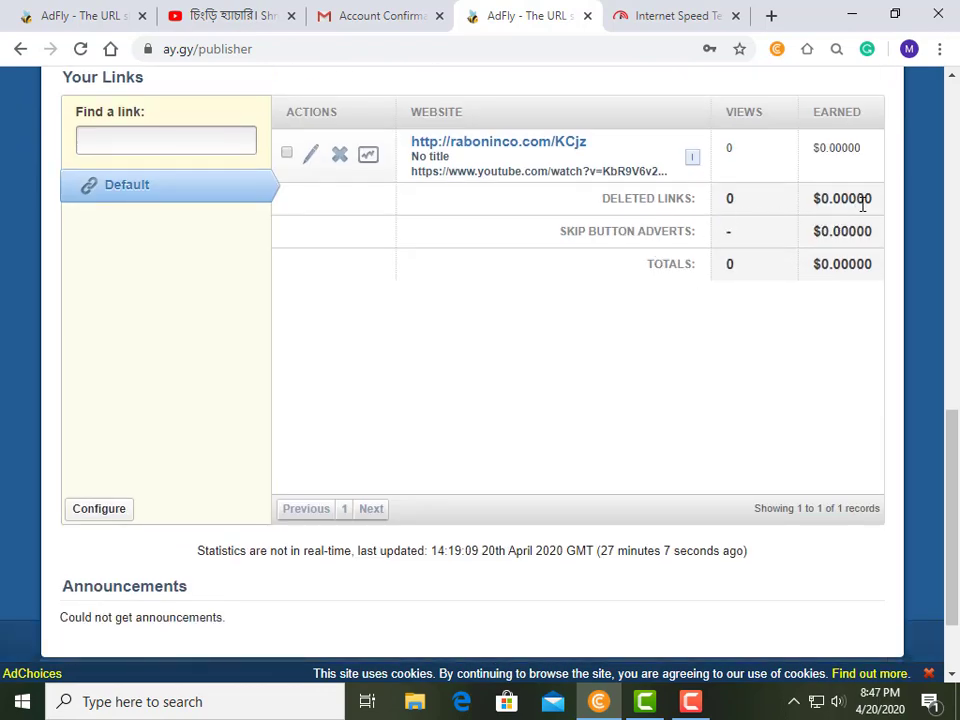
scroll(611, 281, up, 10)
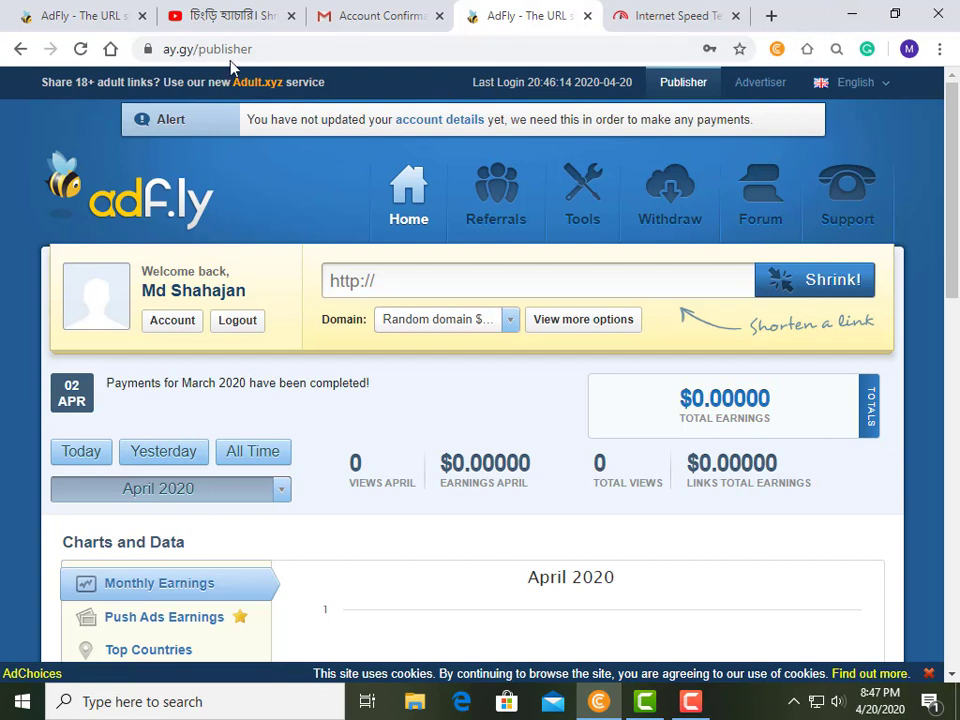
click(818, 82)
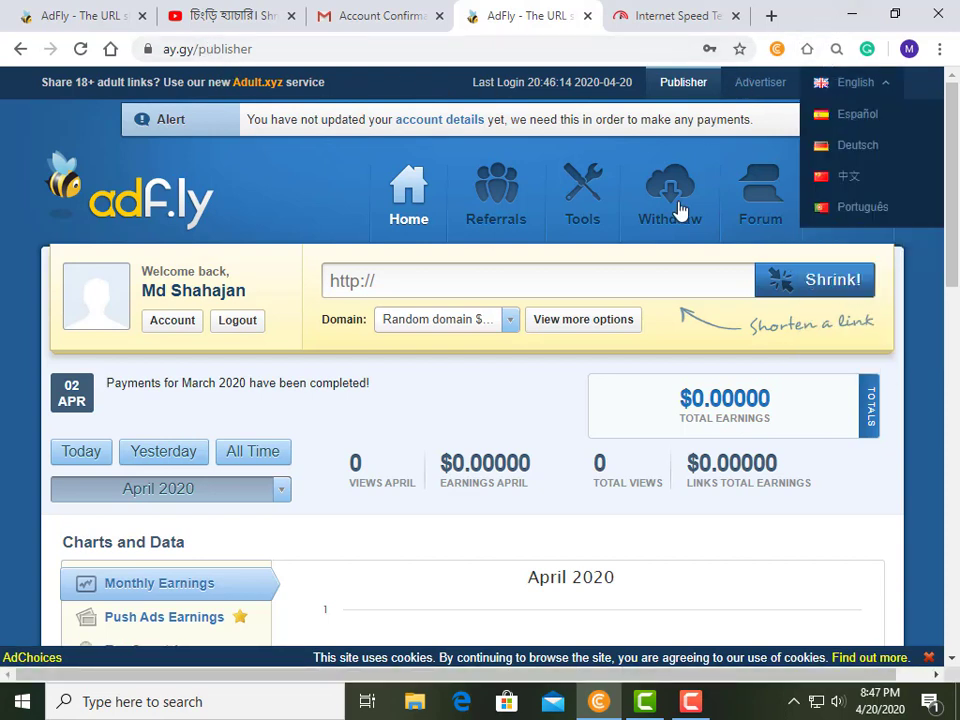
click(852, 16)
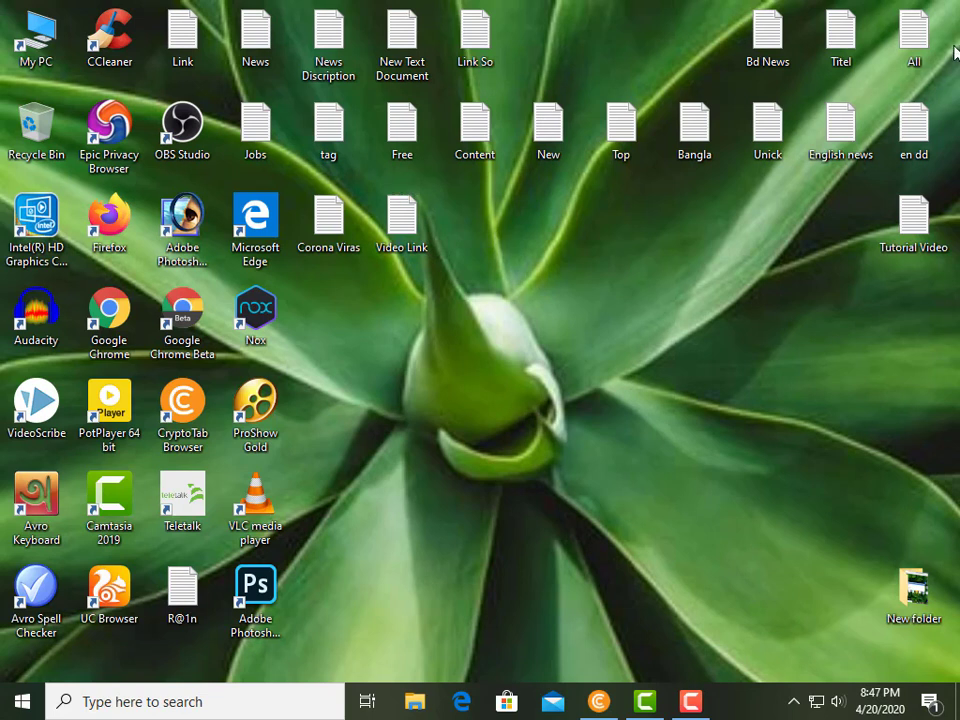
double_click(400, 214)
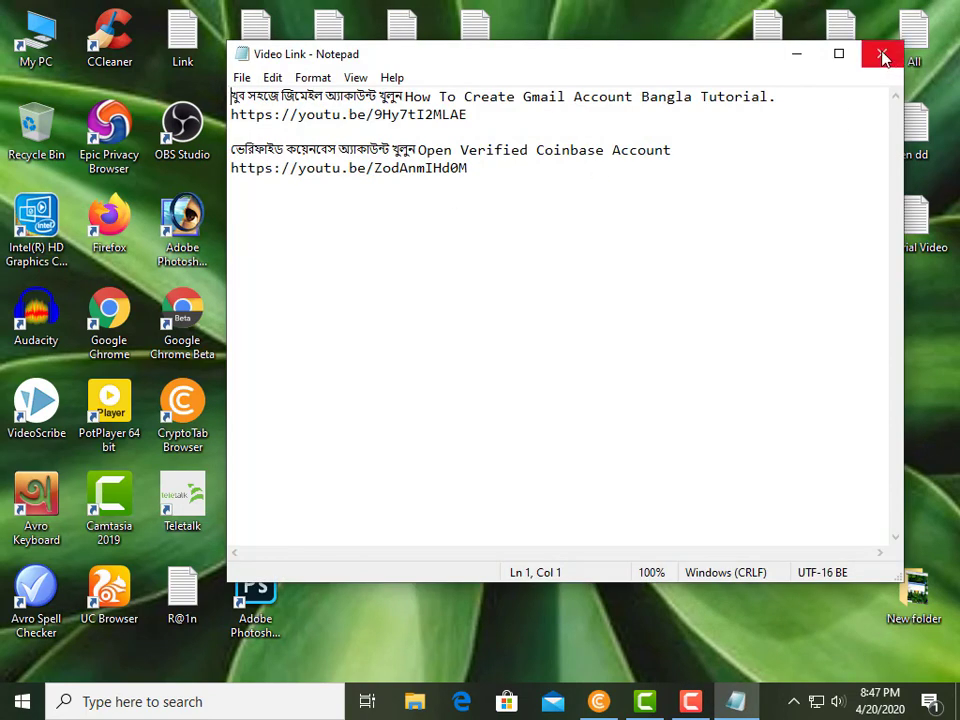
click(881, 54)
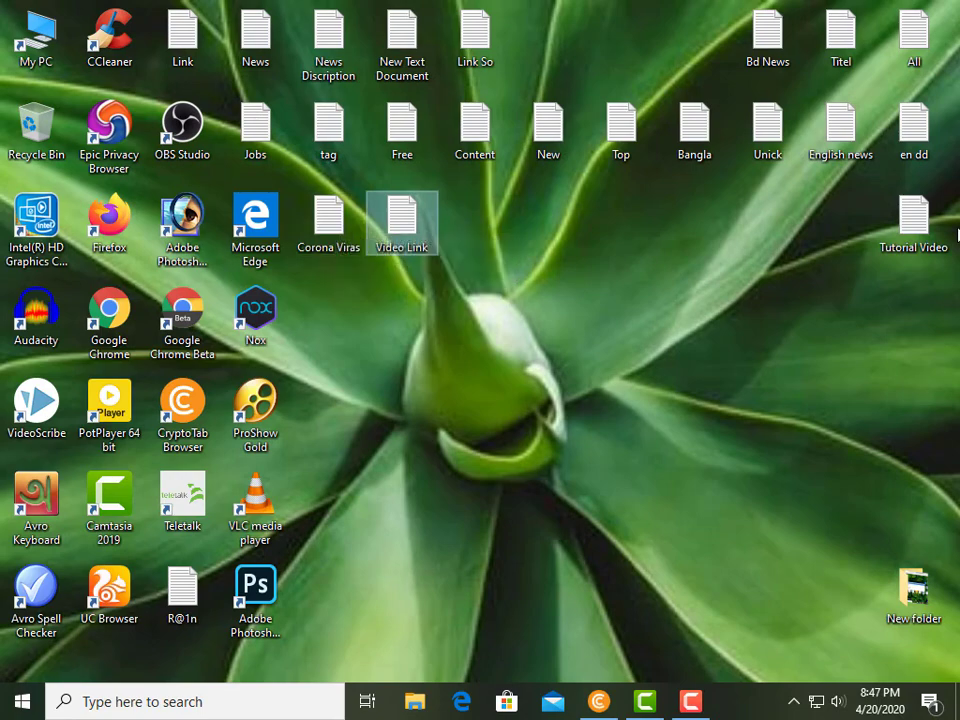
double_click(918, 240)
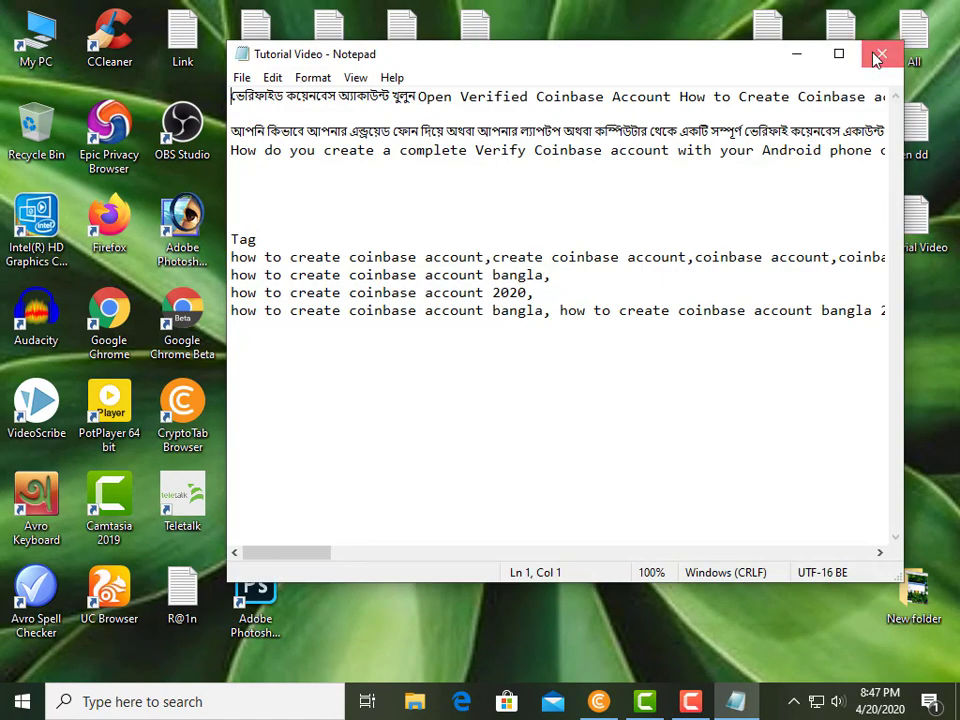
click(881, 54)
click(707, 133)
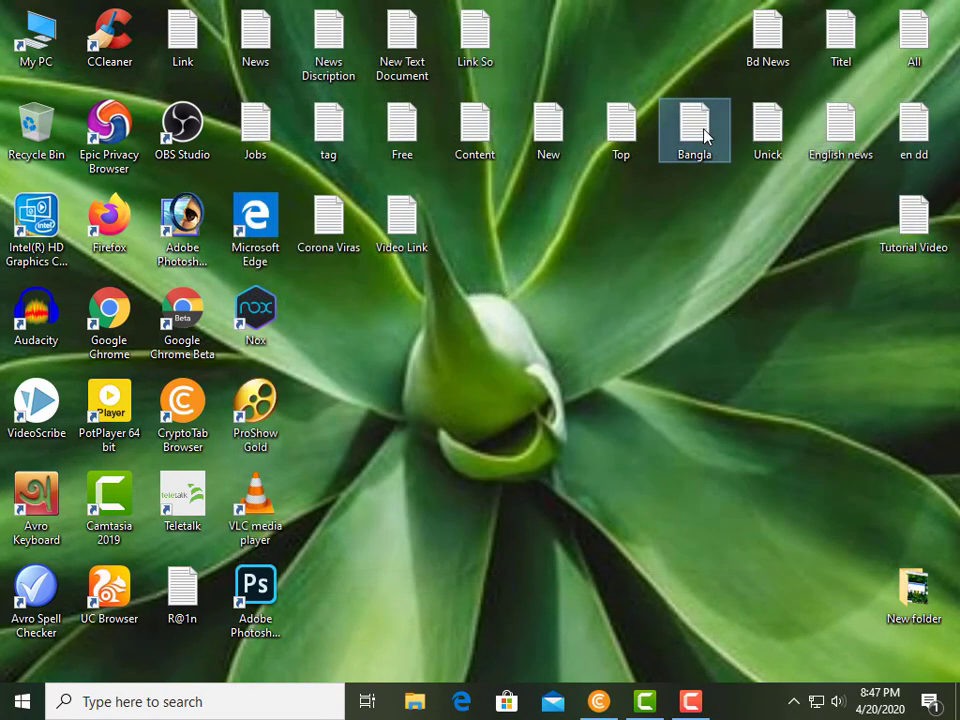
double_click(622, 138)
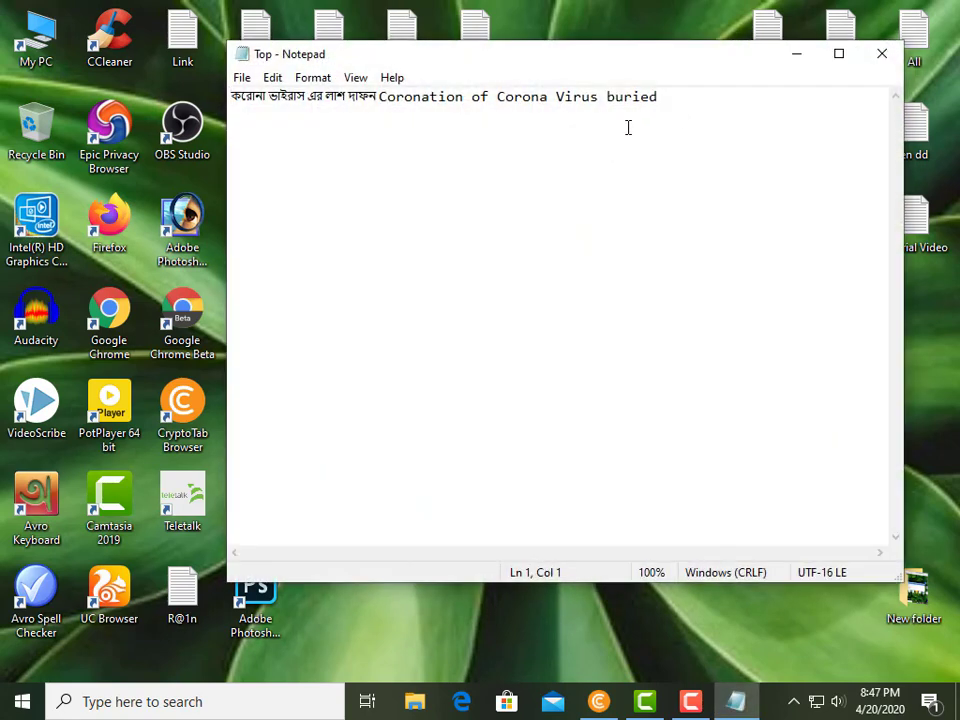
drag(664, 101, 221, 97)
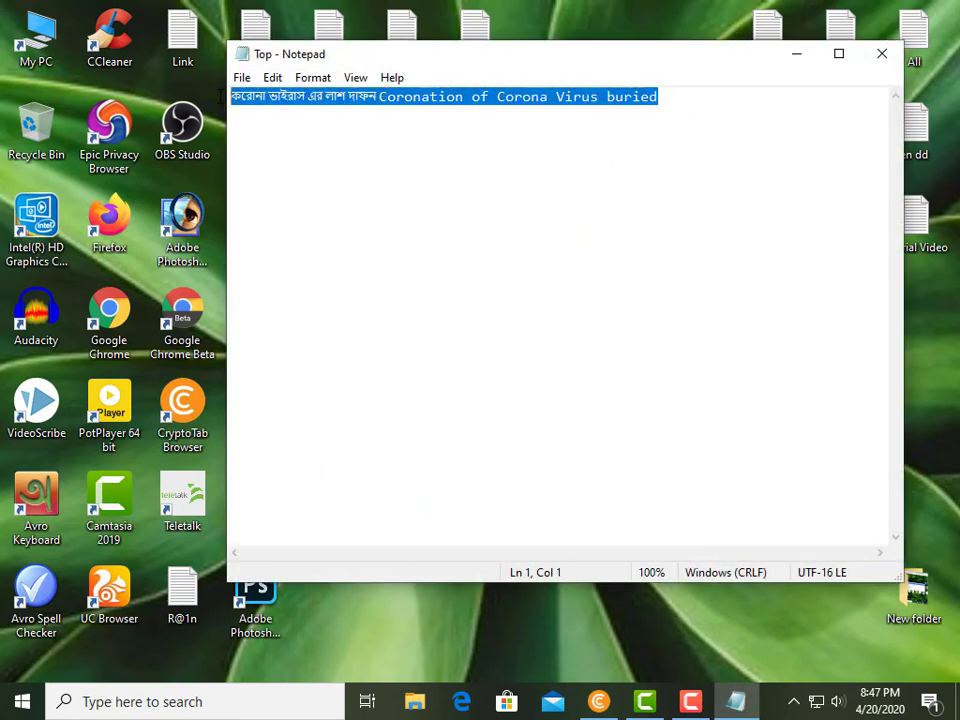
right_click(246, 97)
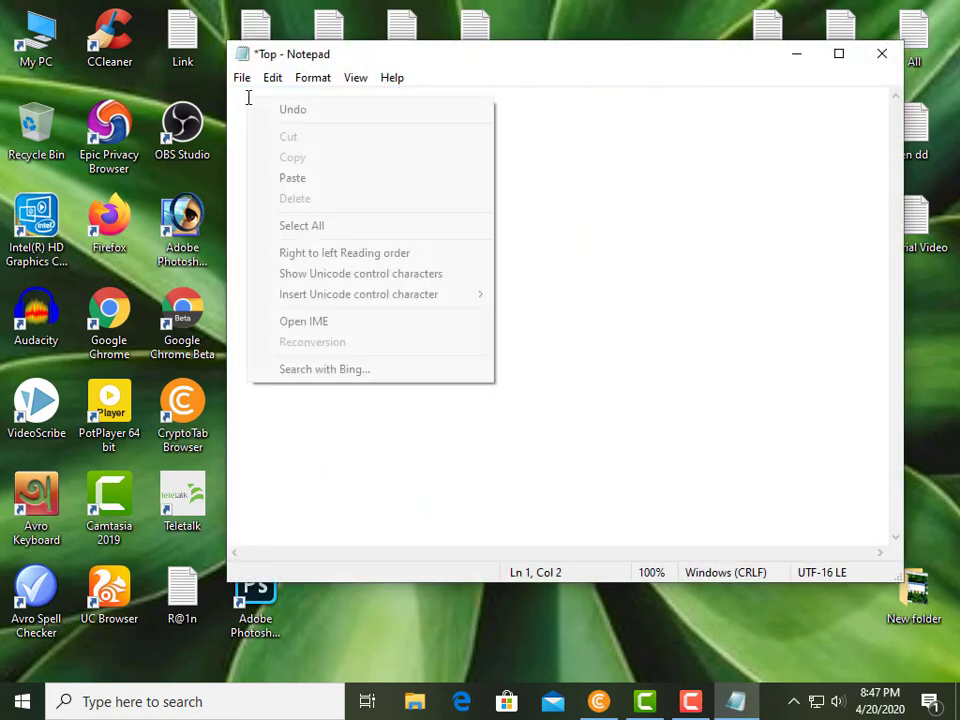
click(289, 180)
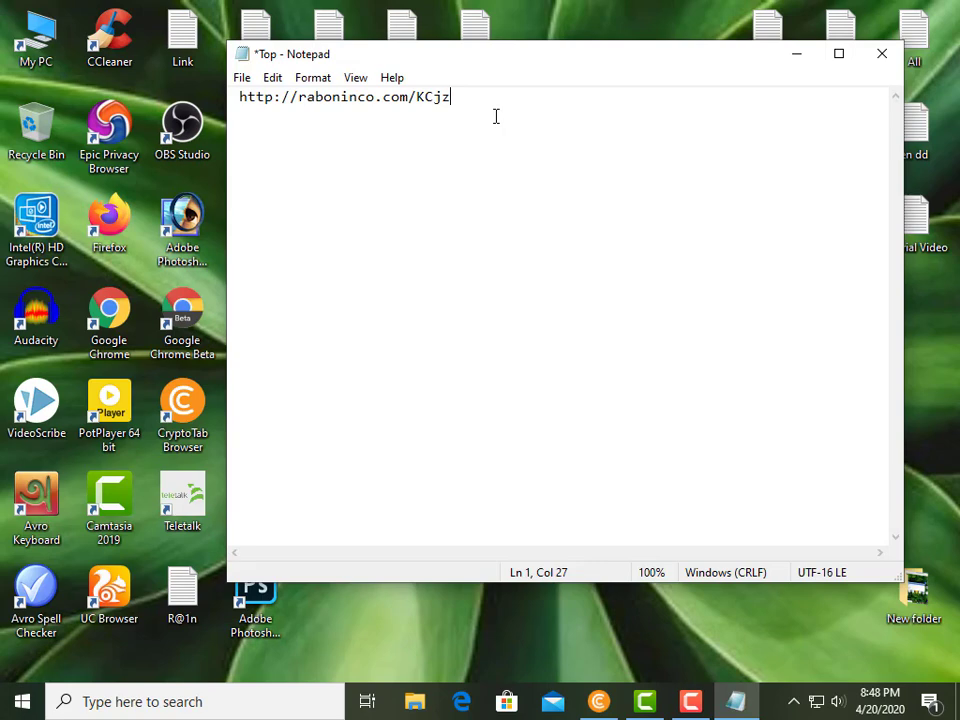
click(876, 56)
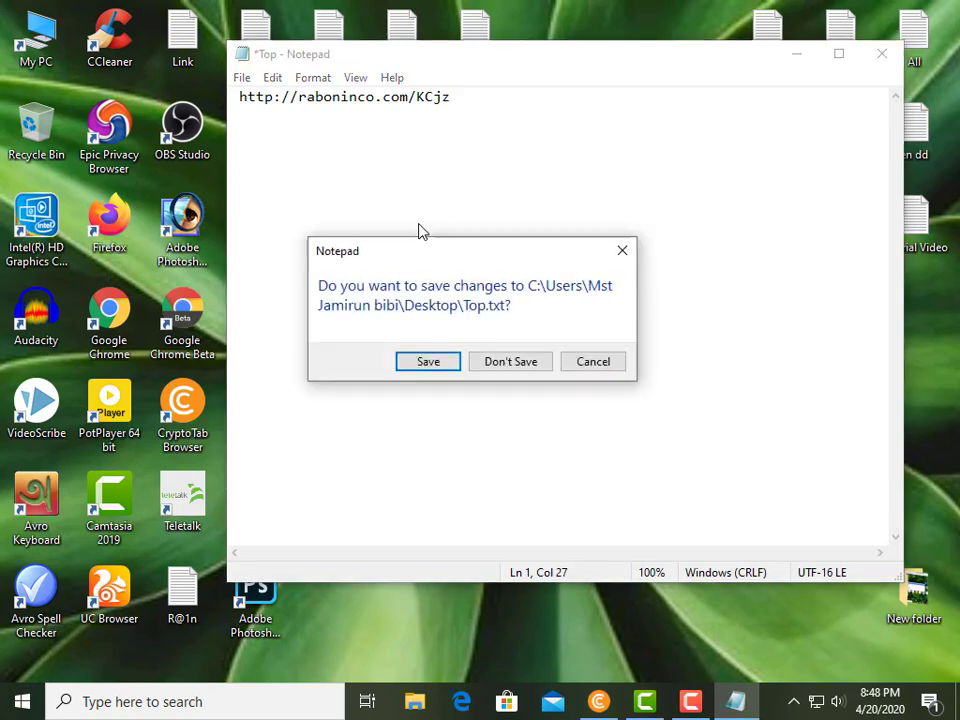
click(430, 363)
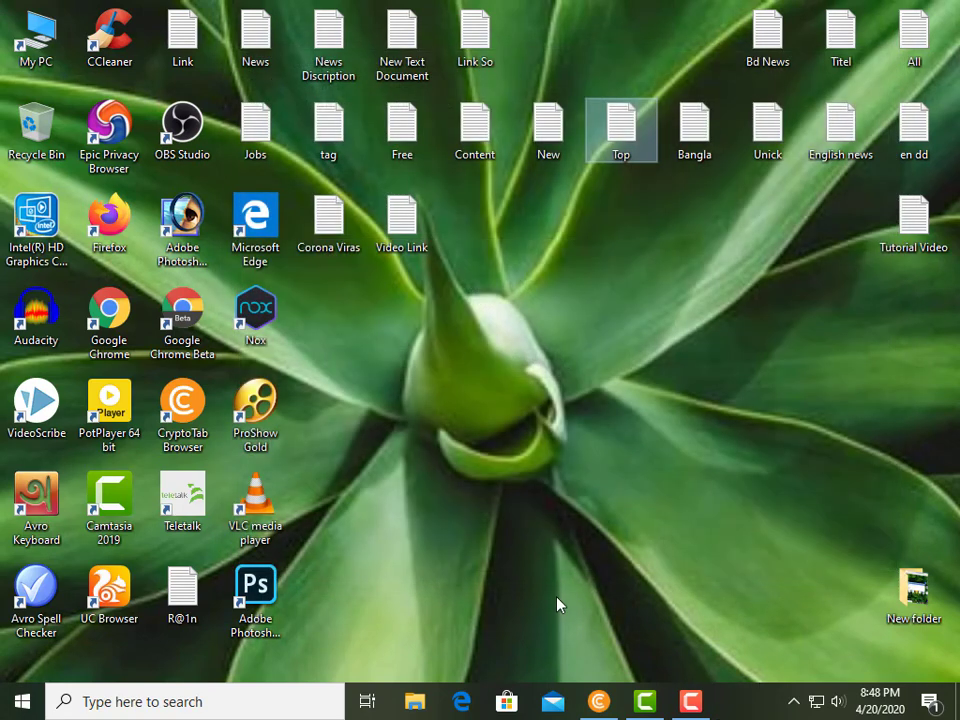
click(599, 701)
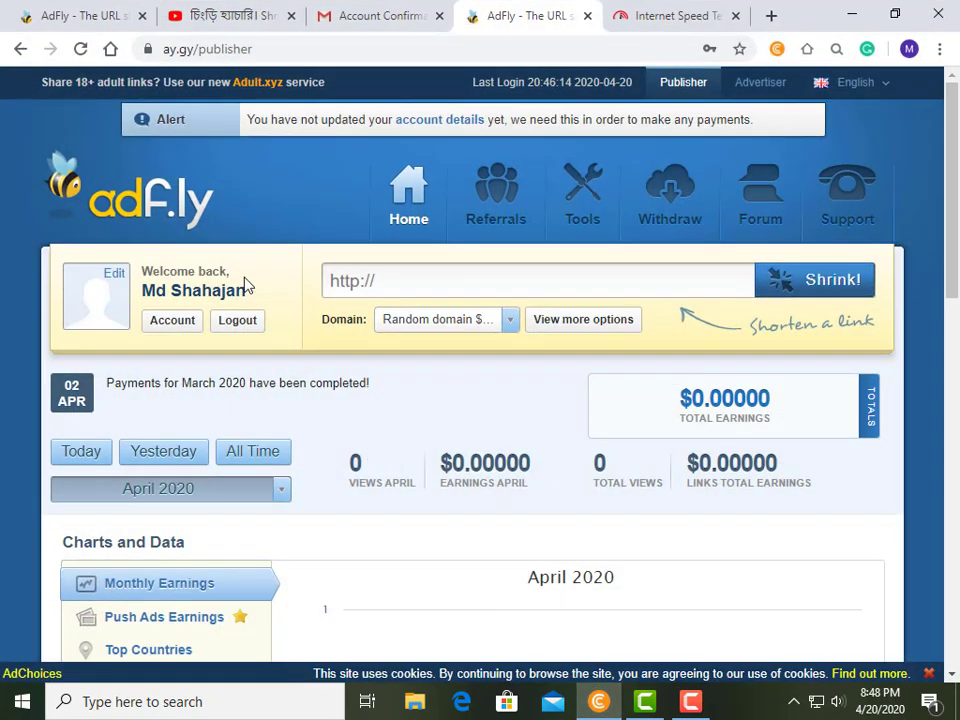
scroll(543, 309, down, 2)
scroll(543, 309, down, 6)
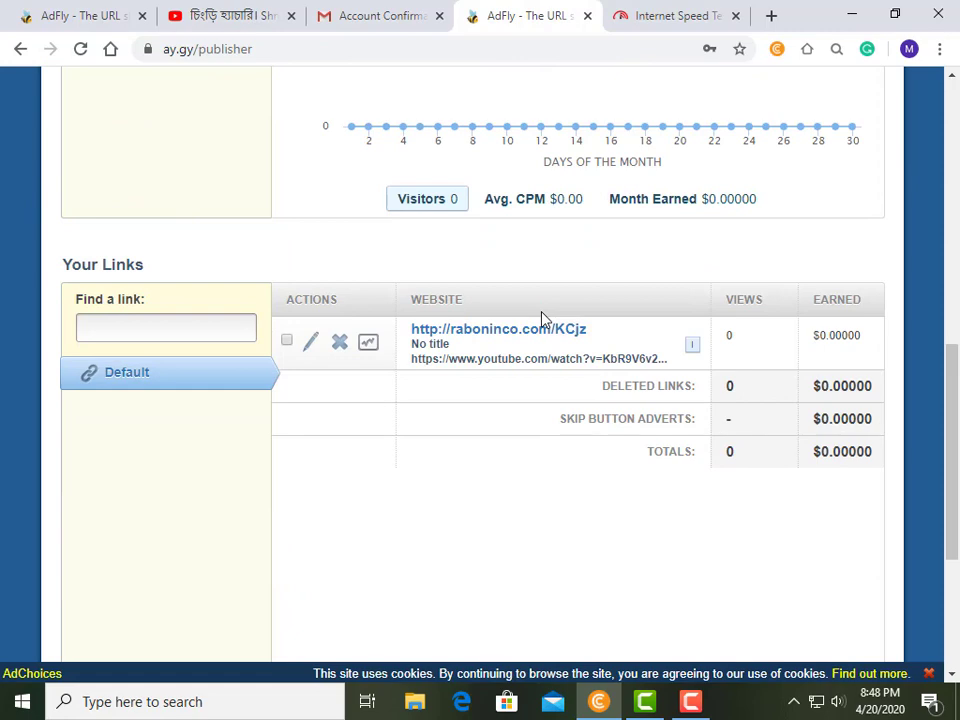
scroll(542, 319, up, 4)
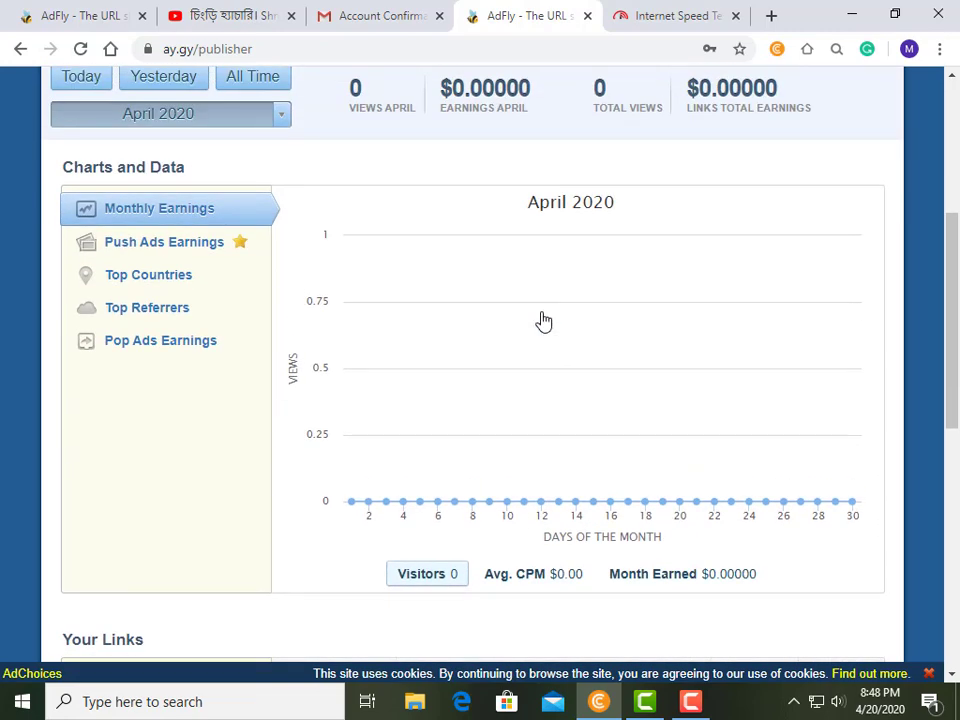
scroll(541, 319, up, 3)
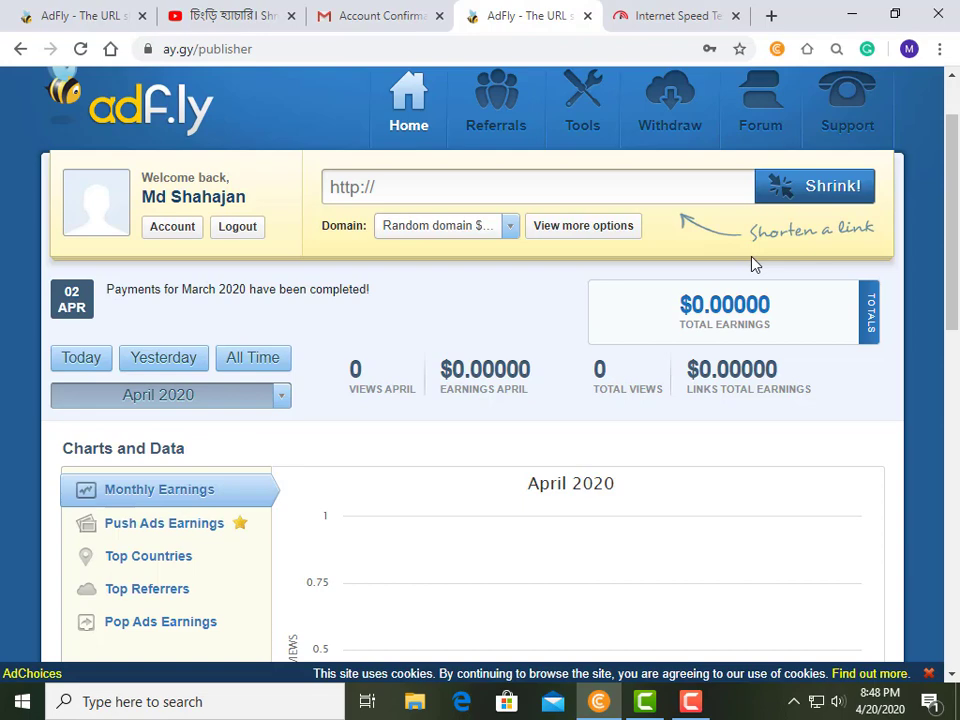
scroll(561, 349, up, 1)
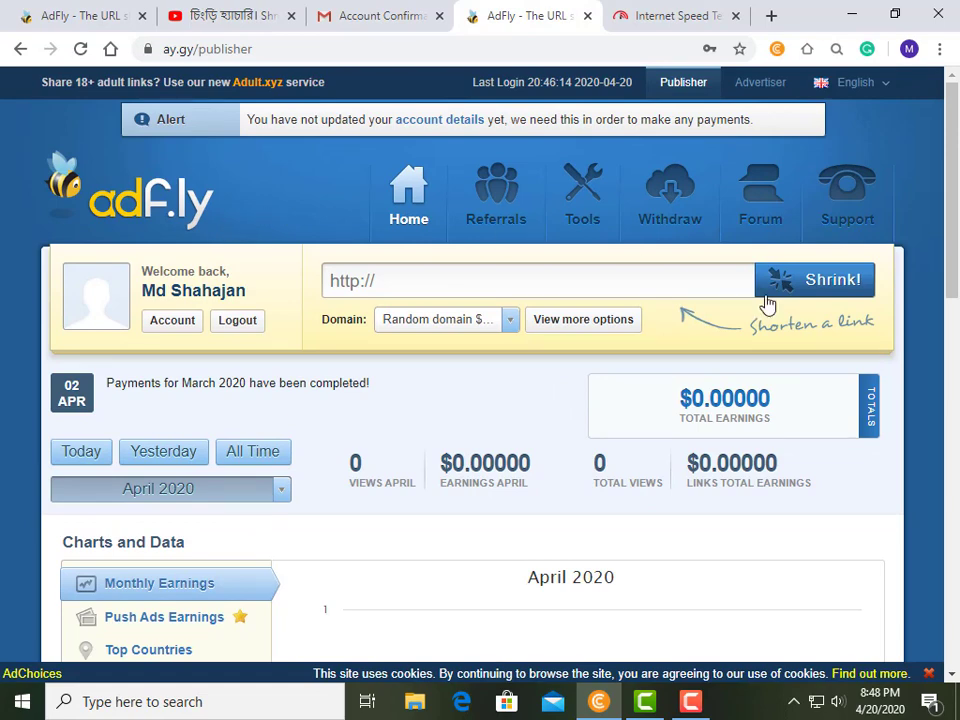
scroll(620, 461, down, 3)
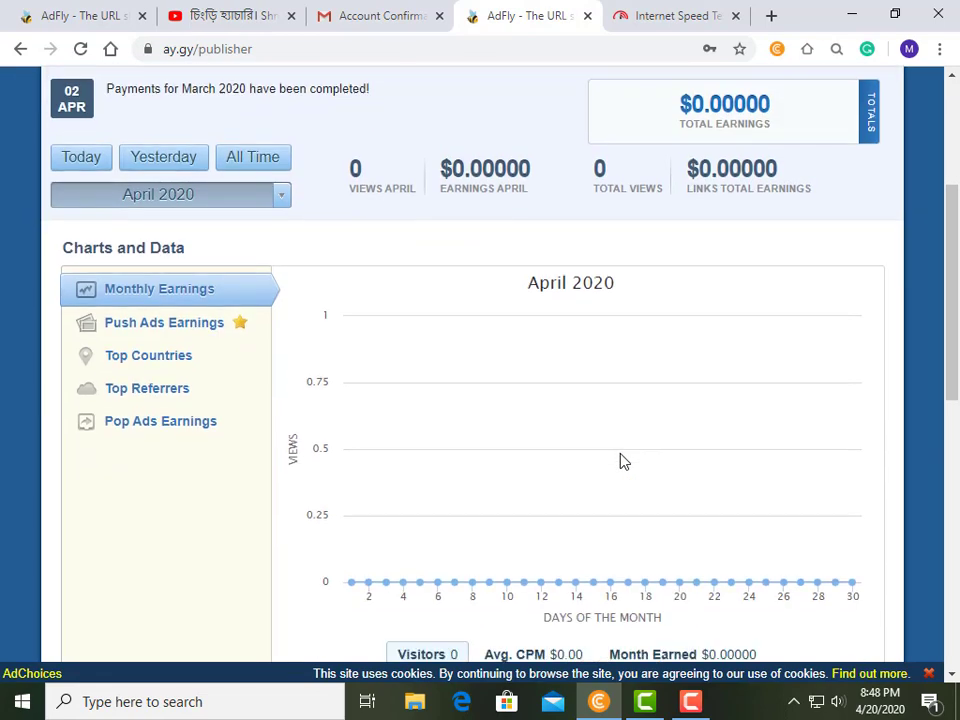
scroll(620, 461, down, 3)
scroll(621, 461, up, 6)
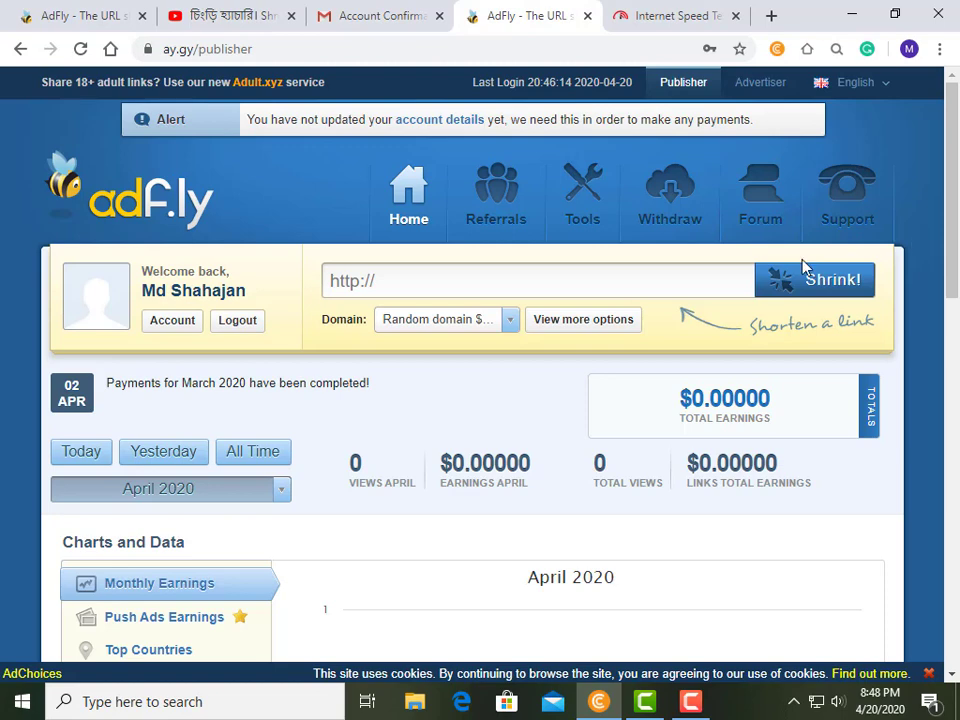
scroll(497, 317, down, 3)
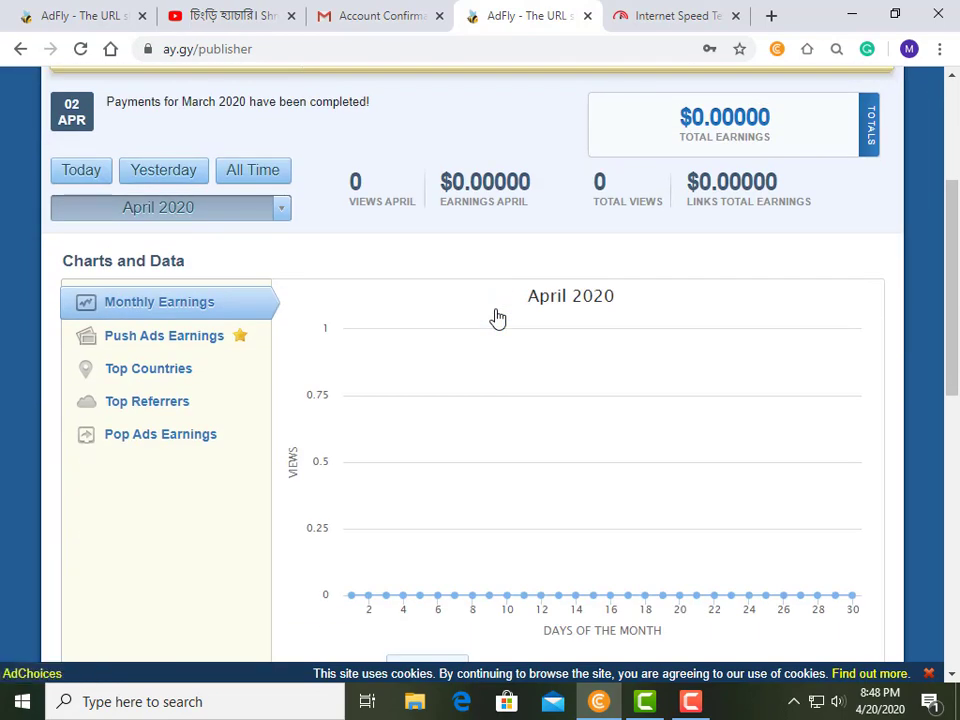
scroll(497, 317, down, 4)
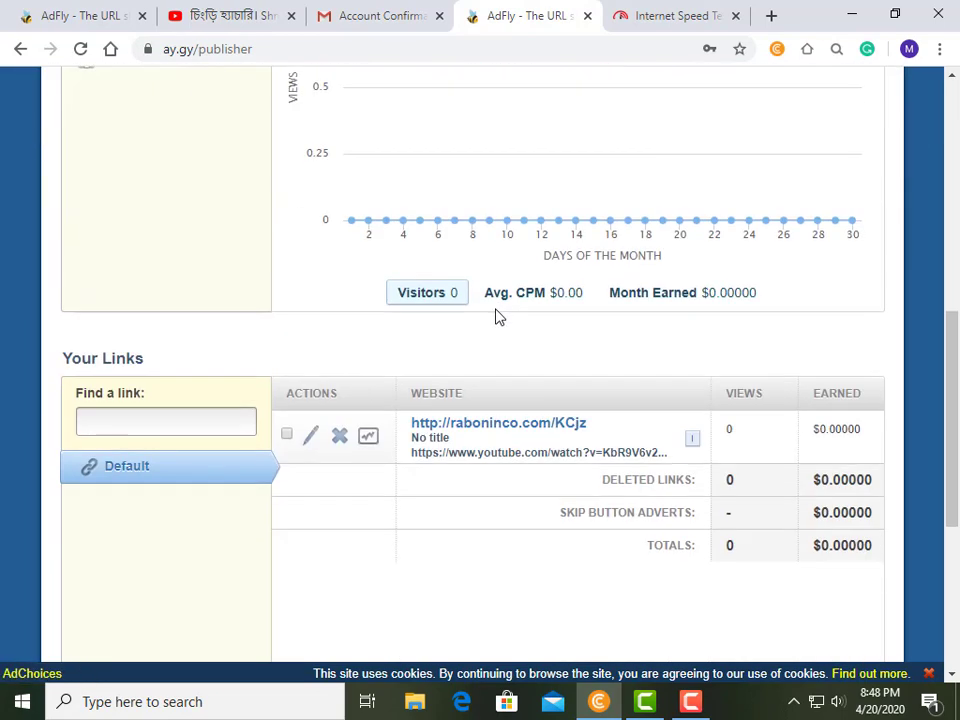
scroll(497, 317, up, 7)
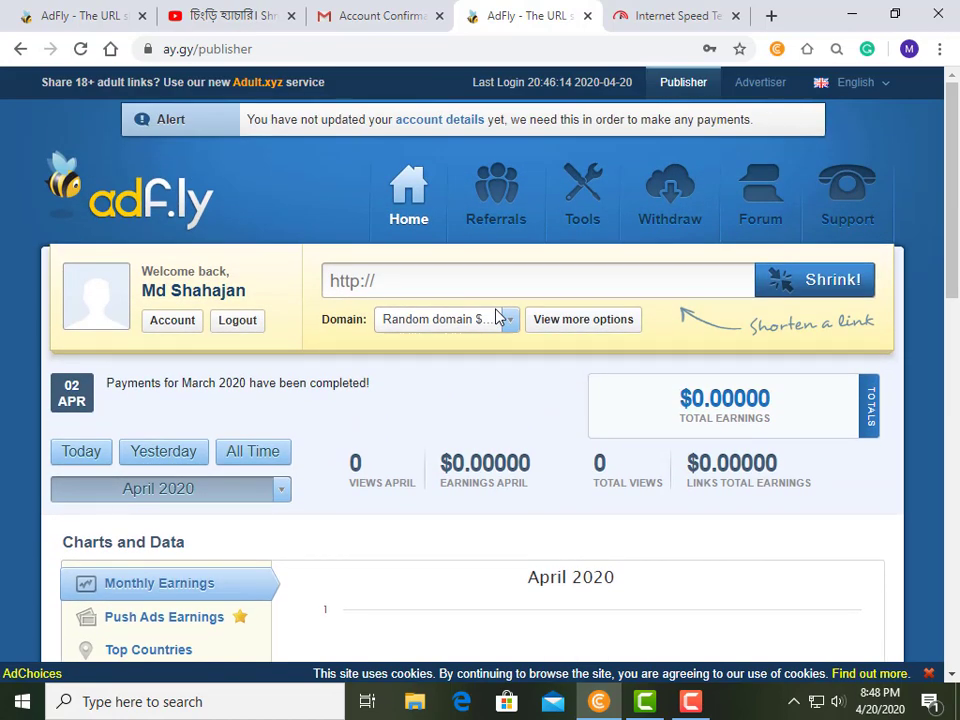